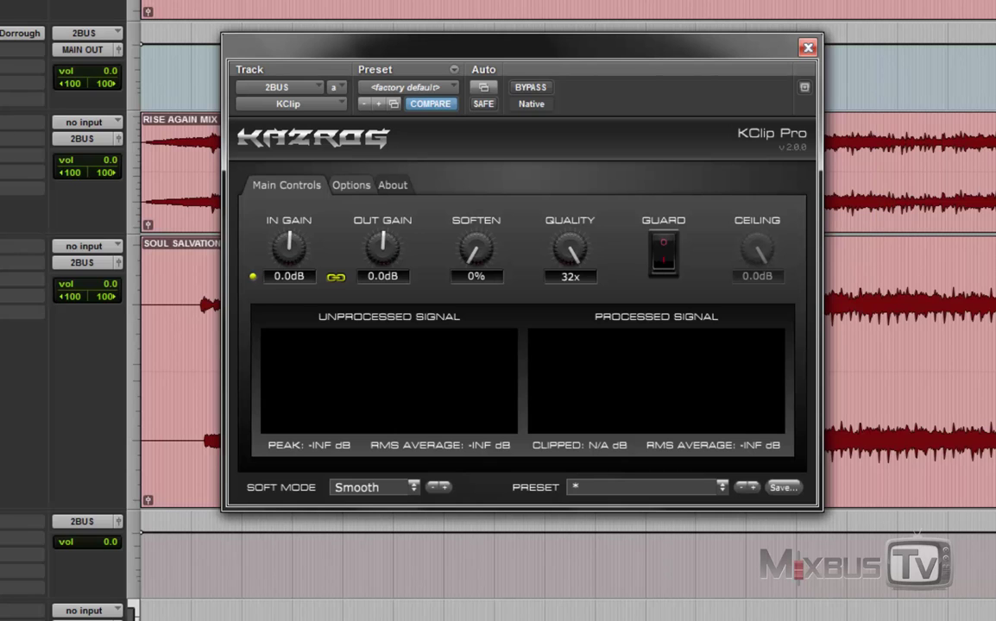
Play the mix, raise the linked input gain to 12.0 dB with output at -12.0 dB, and compare it against the bypassed signal.
key("space")
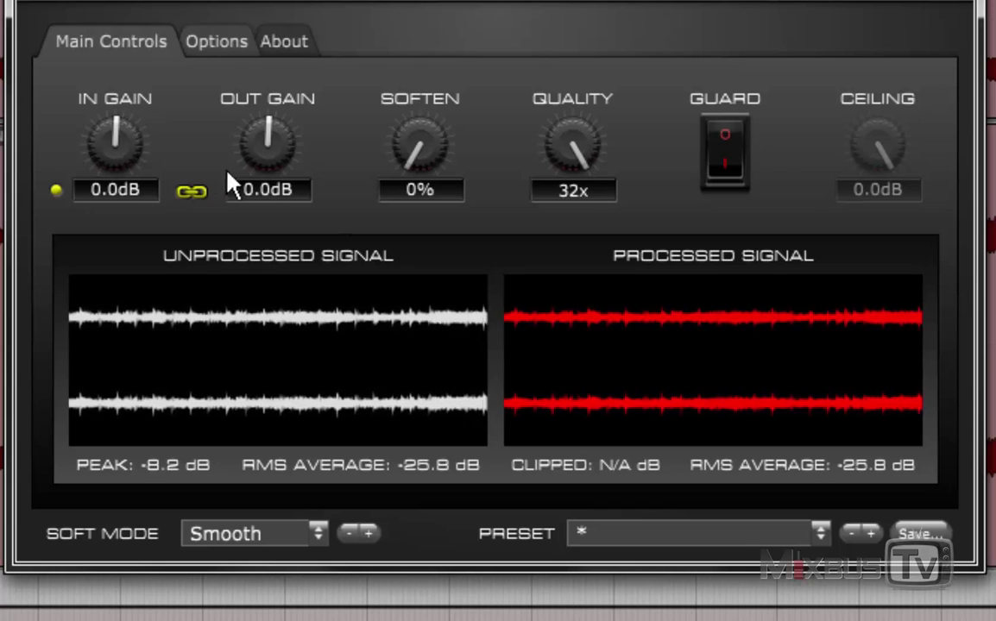
left_click_drag(112, 133, 125, 0)
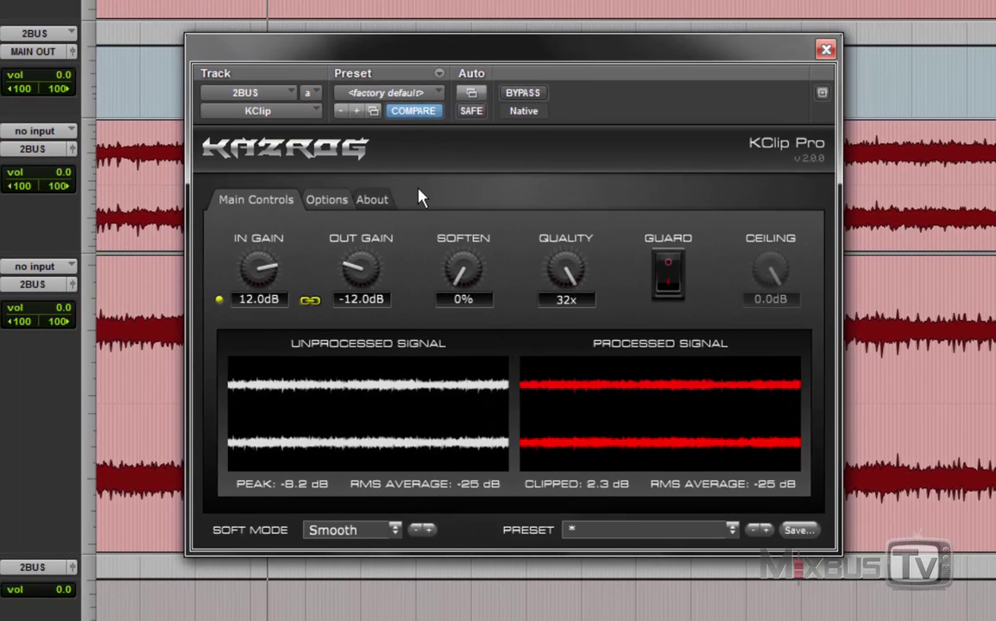
left_click(523, 95)
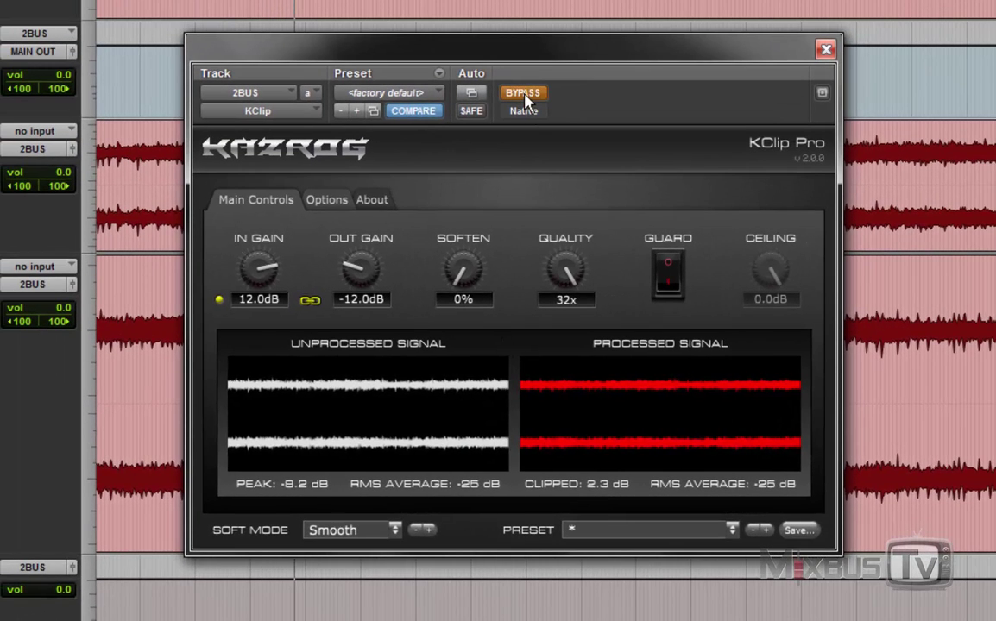
left_click(524, 95)
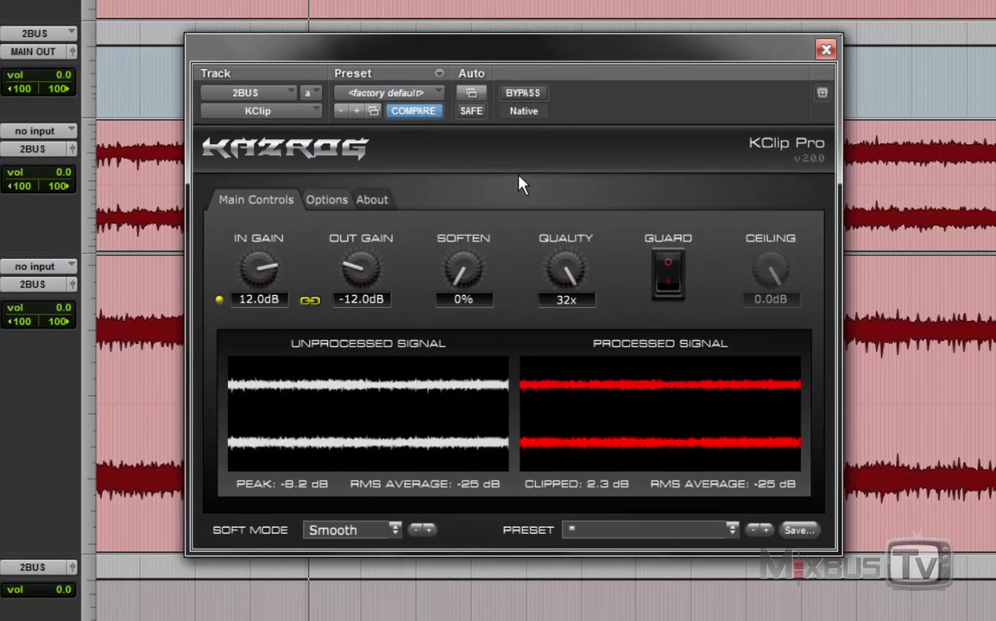
Review KClip's factory preset list, its version information and its additional options, and return to the main controls.
left_click(731, 531)
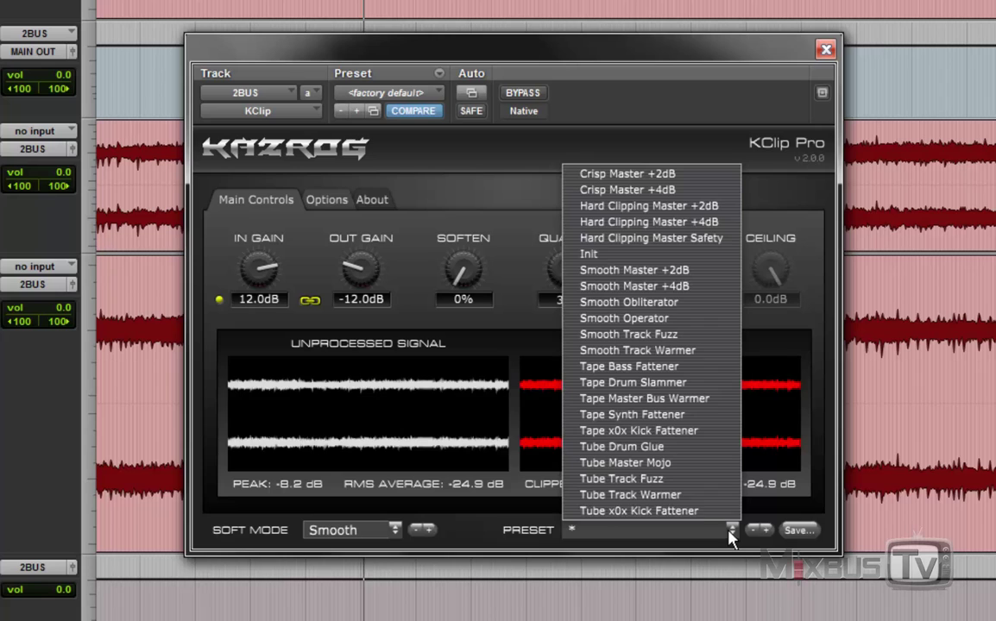
left_click(536, 266)
mouse_move(576, 278)
left_mouse_down()
mouse_move(576, 339)
mouse_move(585, 267)
left_mouse_up()
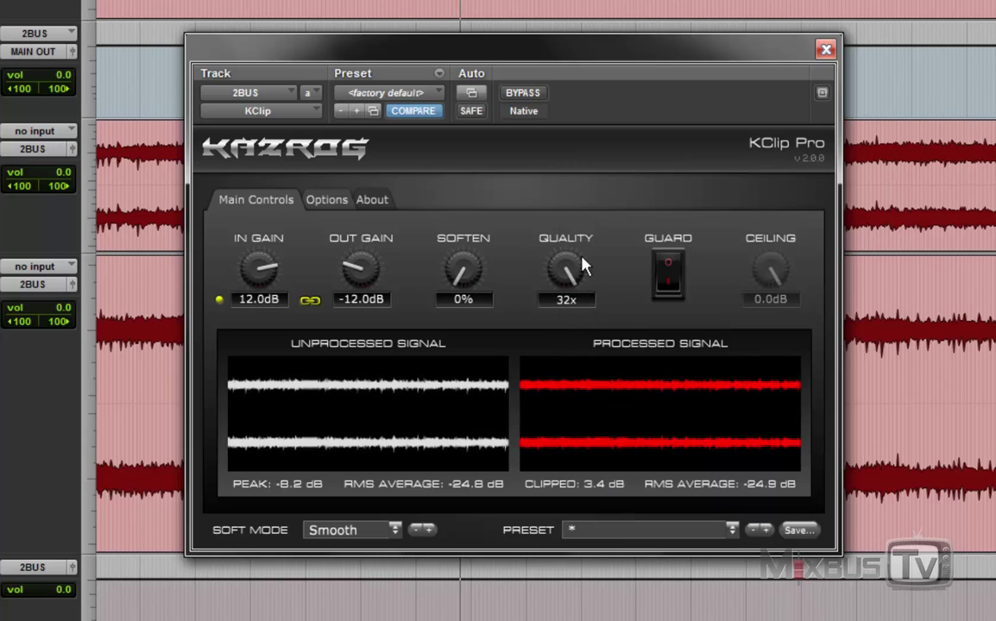
left_click(378, 204)
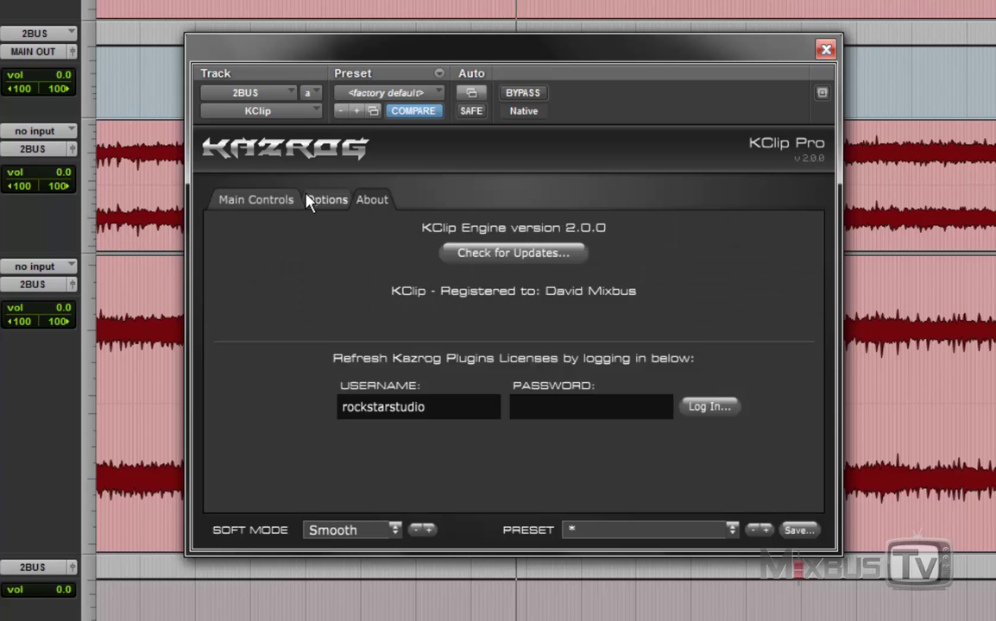
left_click(315, 200)
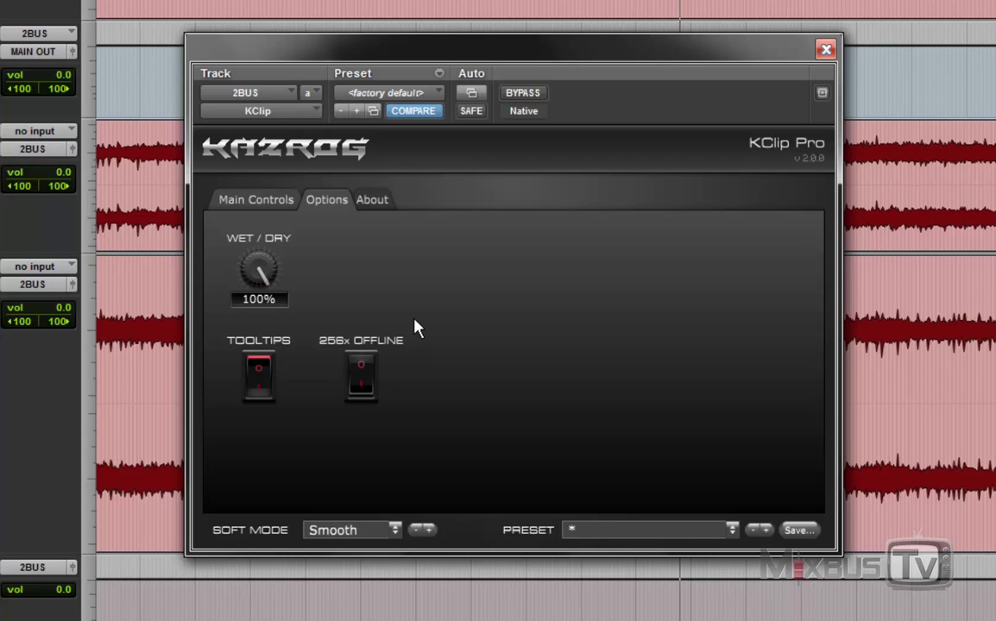
left_click(279, 204)
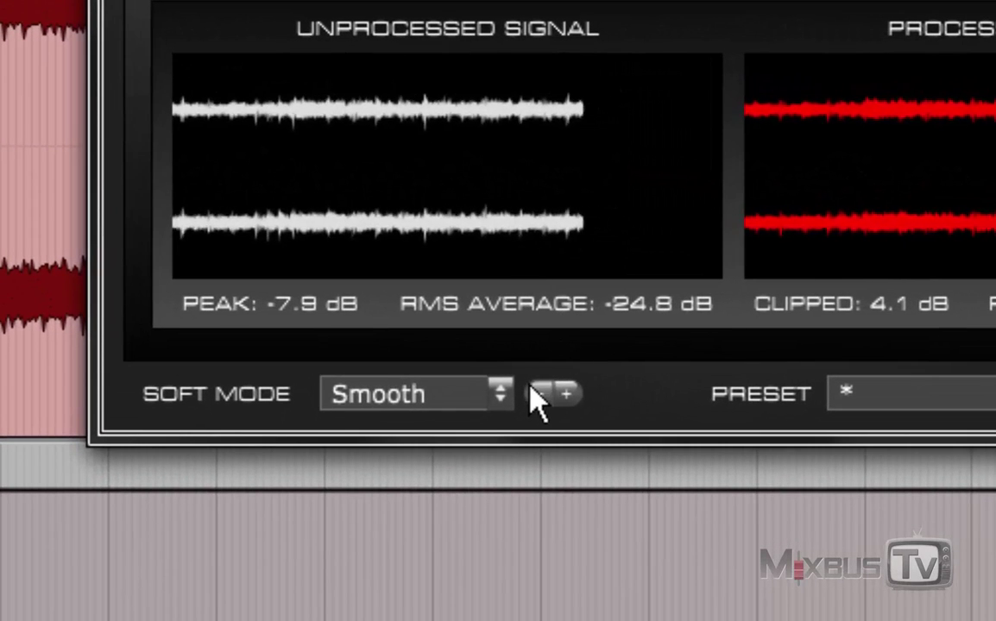
Restart playback and step the soft mode through Crisp, Tube and Tape, and back to Smooth.
left_click(483, 397)
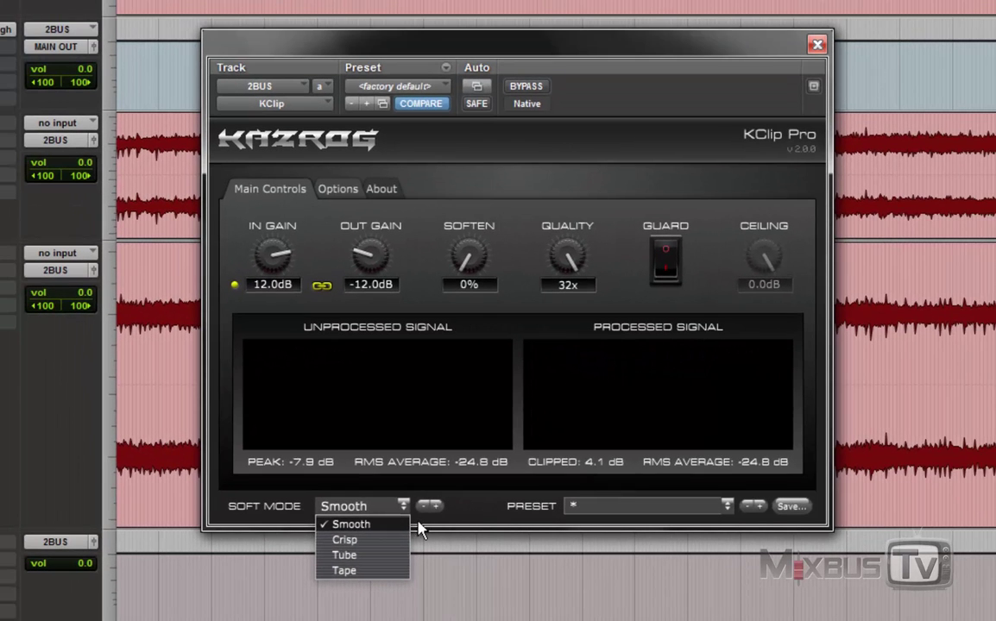
left_click(563, 473)
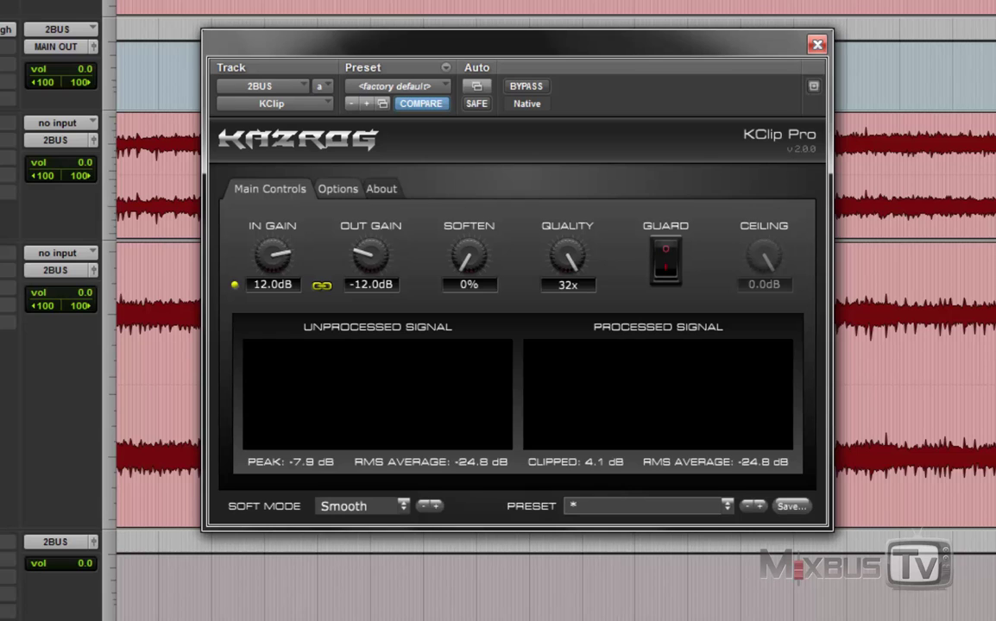
key("space")
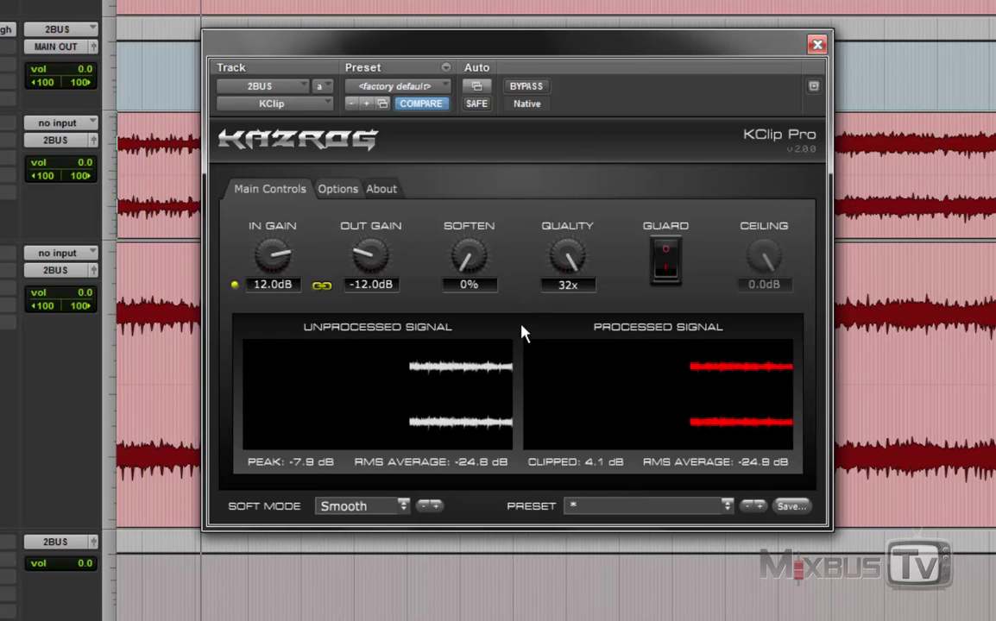
left_click(434, 507)
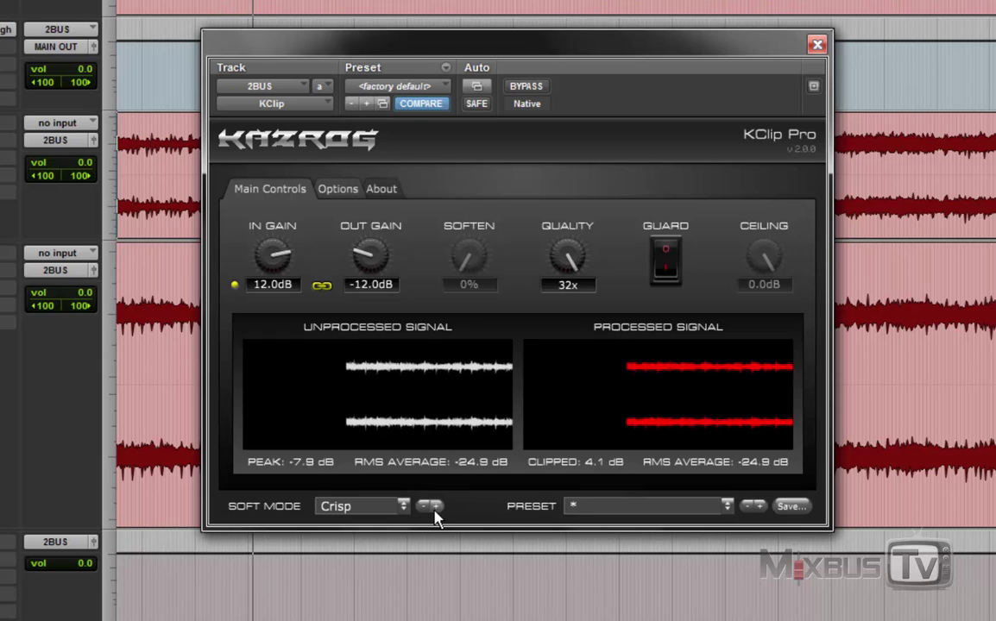
left_click(434, 506)
left_click(434, 509)
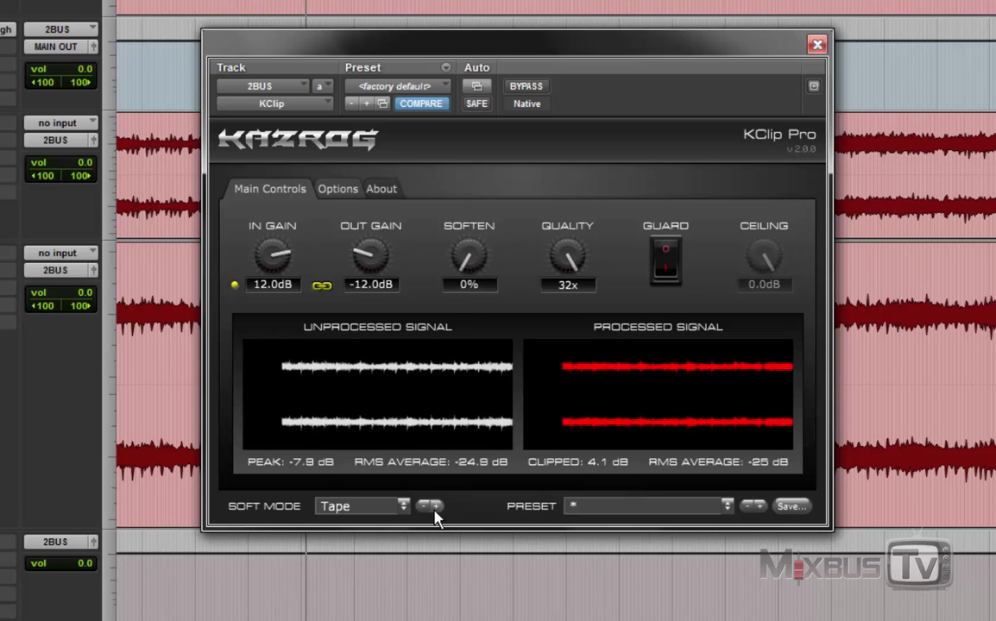
left_click(430, 509)
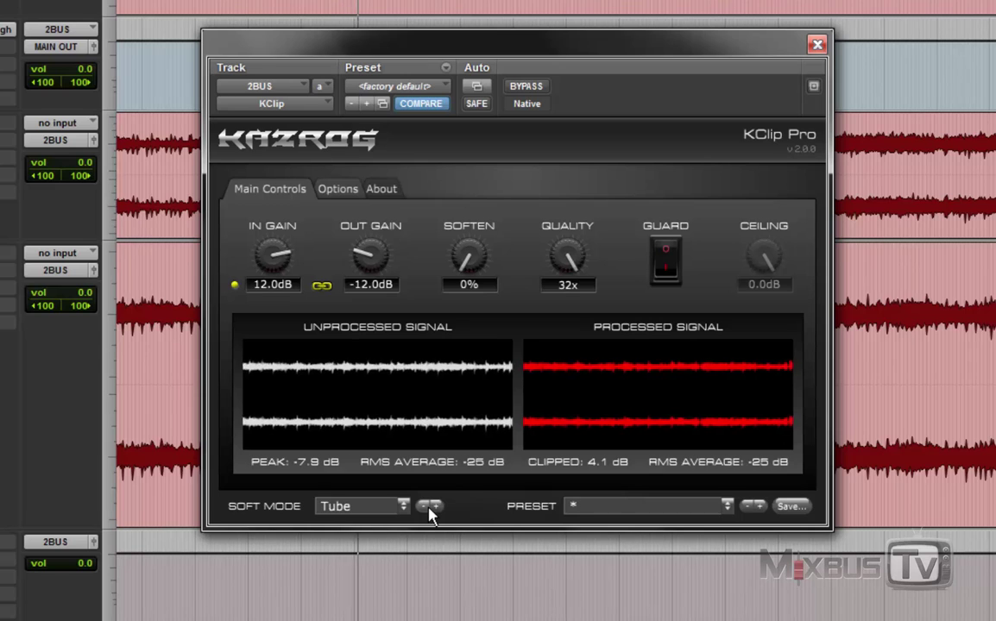
left_click(431, 508)
left_click(430, 508)
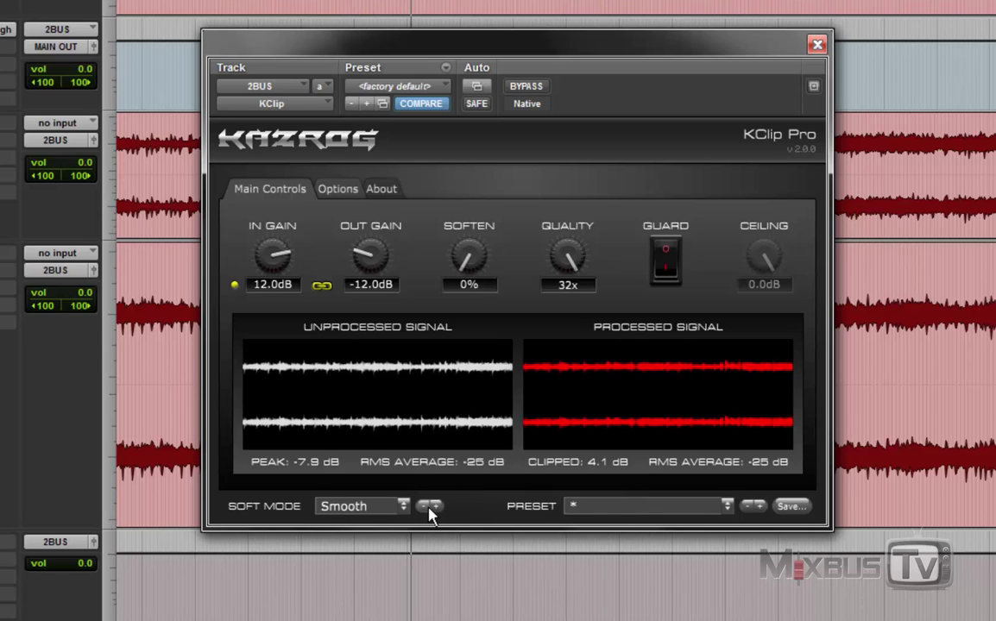
Load the Hard Clipping Master +4dB preset in KClip and inspect the Quality and Ceiling controls.
left_click(595, 516)
left_click(634, 144)
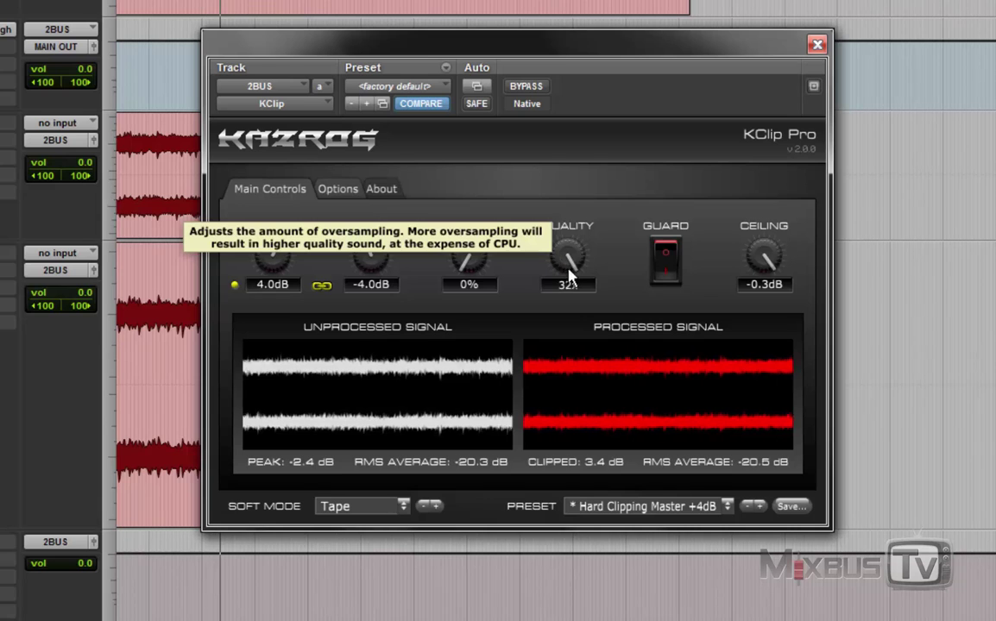
mouse_move(763, 259)
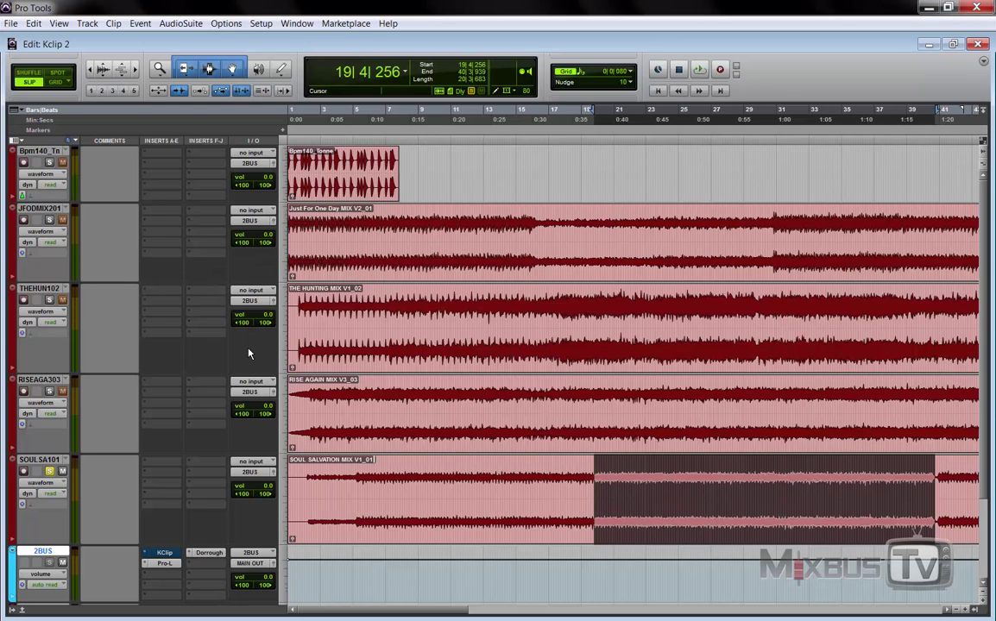
Open the KClip and Dorrough meter inserts of the 2BUS track and place the meter window clear of KClip.
key("ctrl+bracketleft")
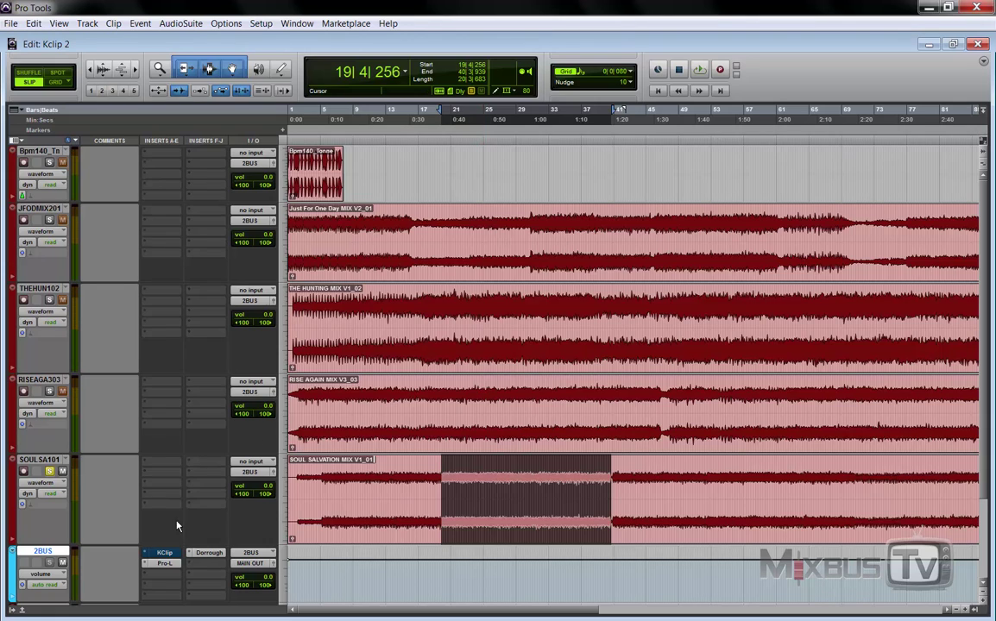
left_click(164, 553)
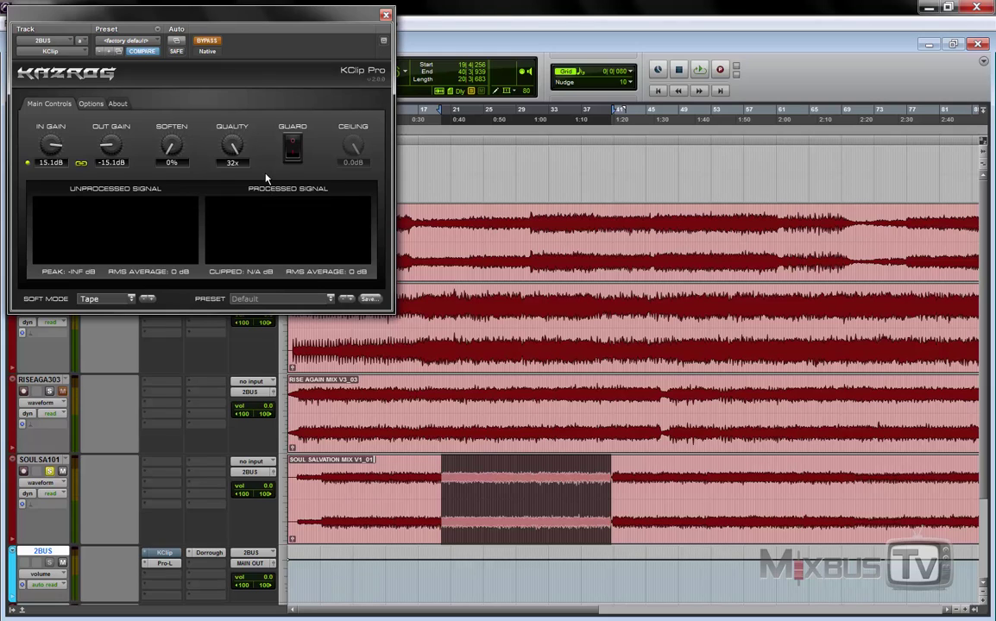
left_click(210, 554)
left_click_drag(385, 37, 901, 25)
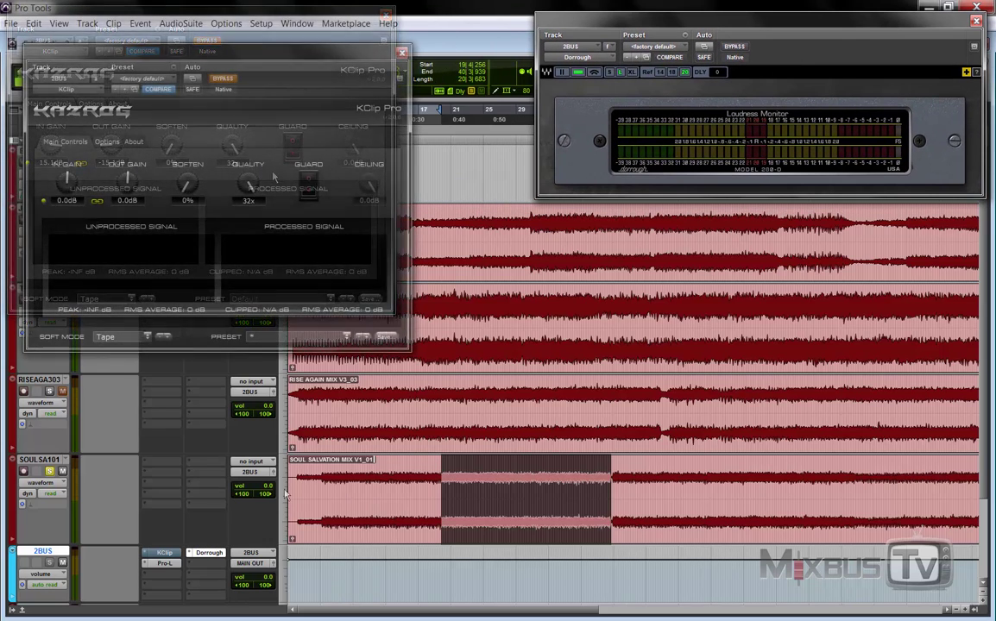
Raise KClip's linked input gain to 10.0 dB with output at -10.0 dB during playback, and stop the transport.
left_click(304, 570)
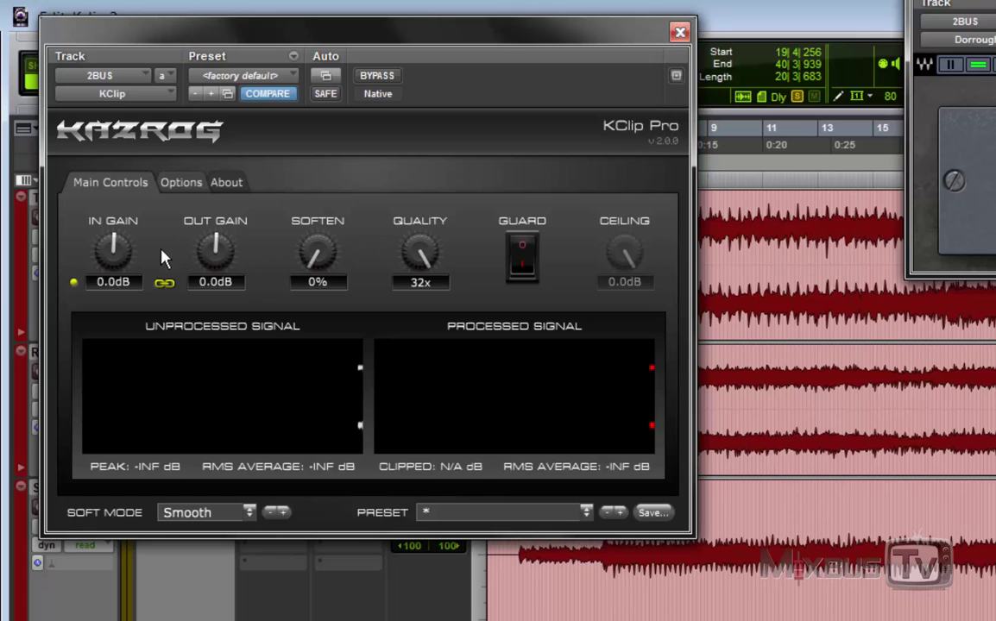
left_click_drag(111, 246, 104, 48)
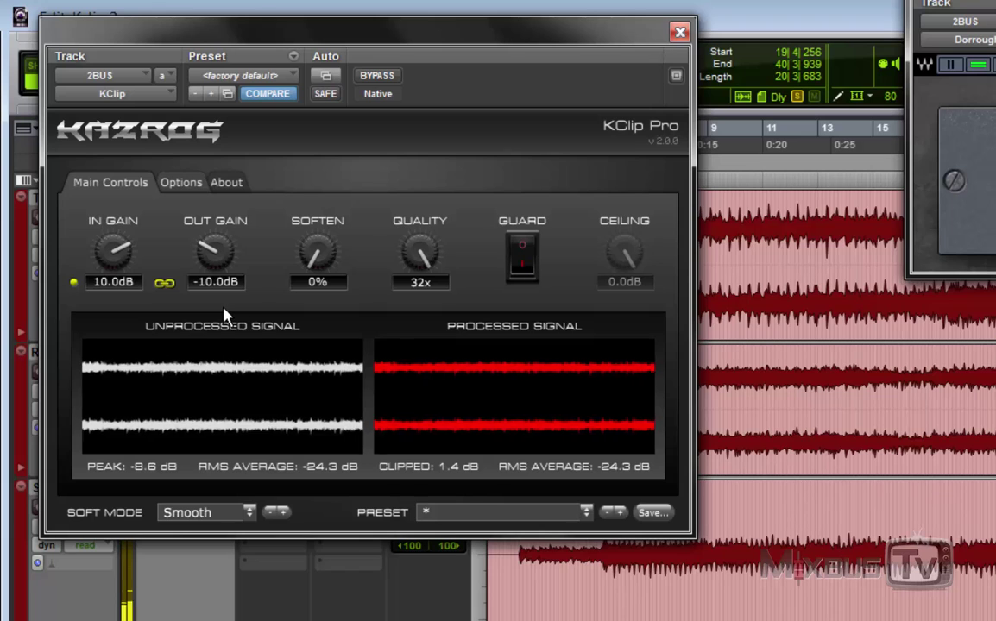
key("space")
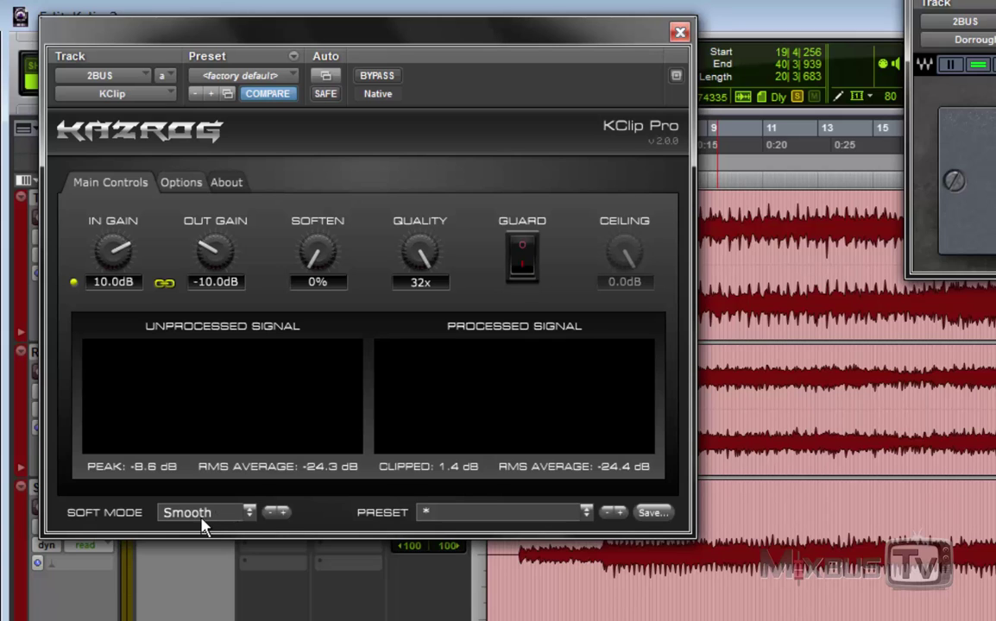
Audition the Crisp, Tube and Tape soft modes one after another on the playing mix, and return to Smooth.
left_click(251, 518)
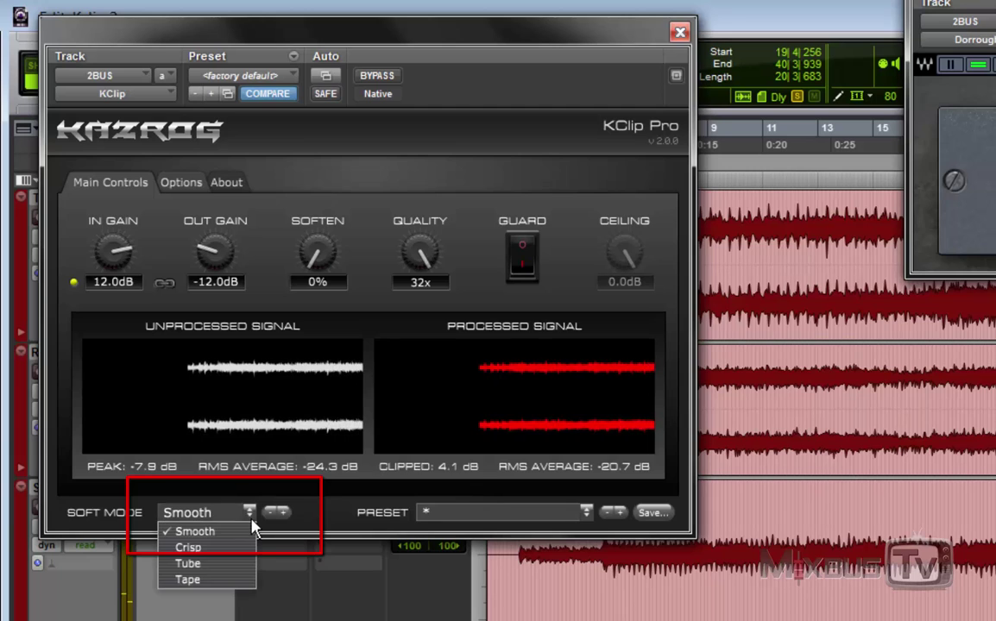
left_click(207, 549)
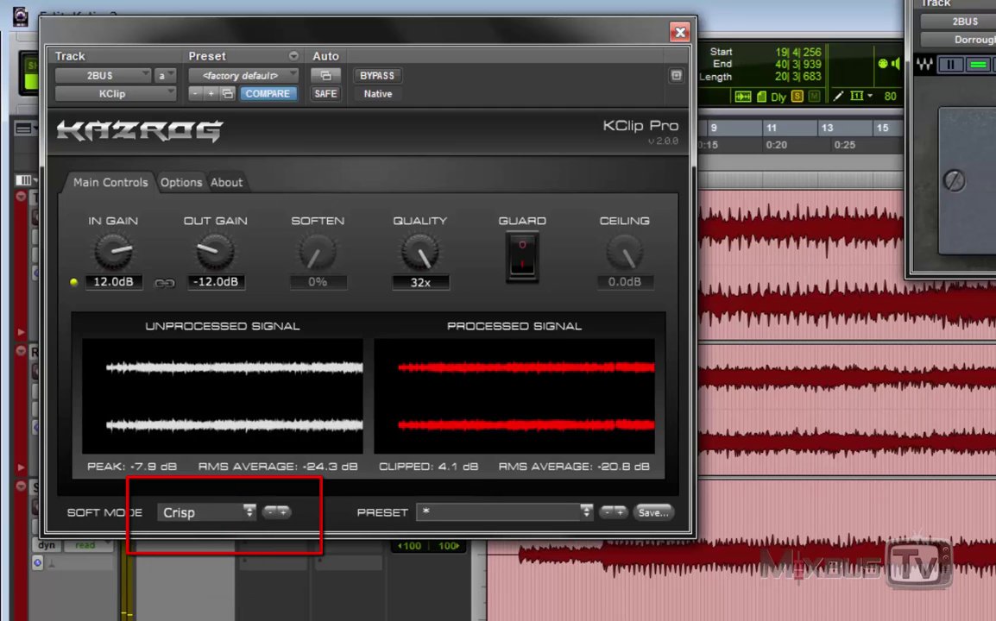
left_click(250, 528)
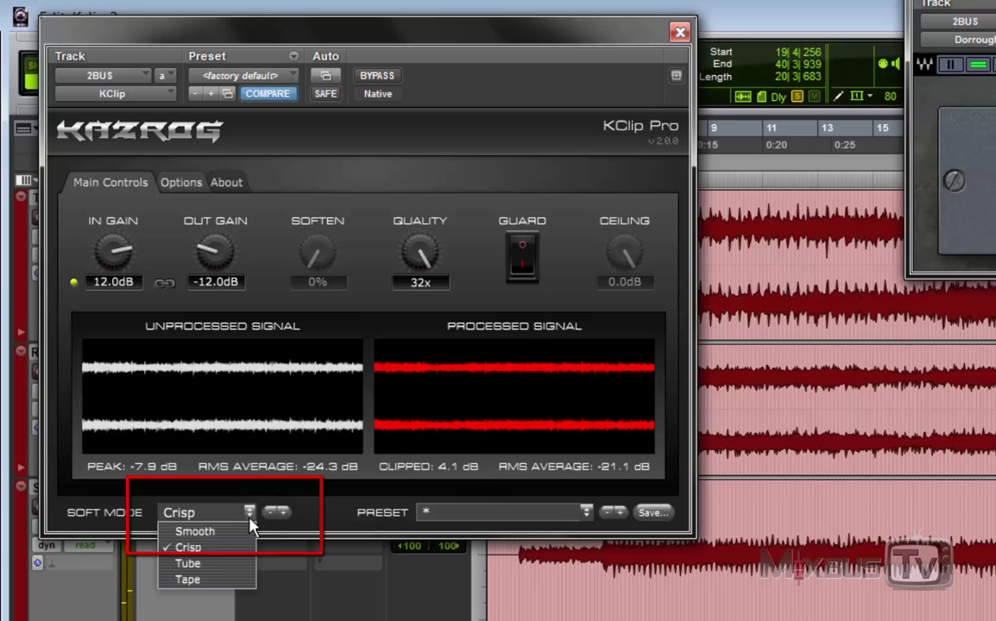
left_click(214, 565)
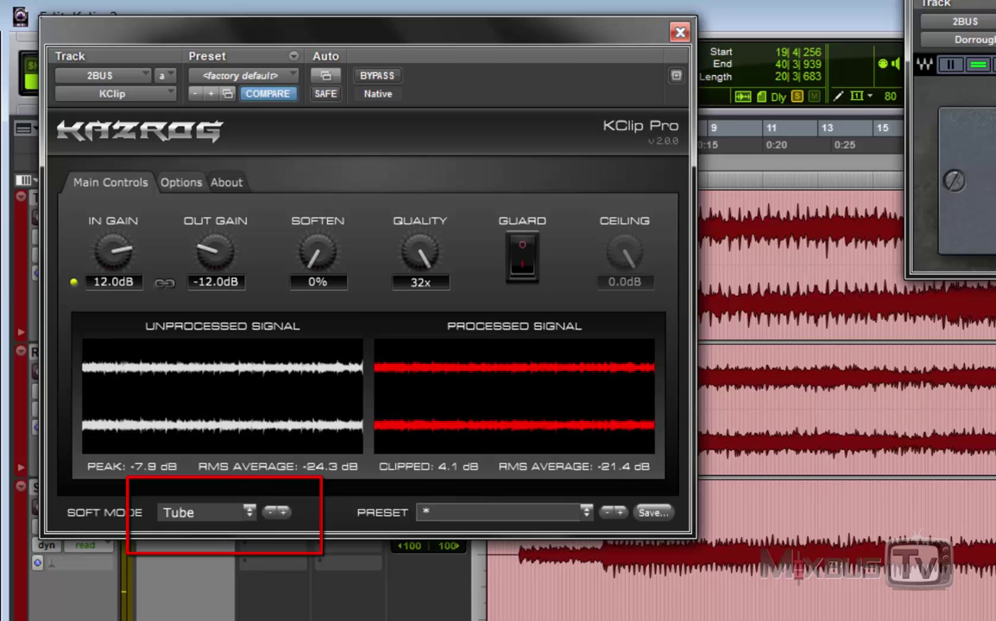
left_click(252, 523)
left_click(208, 581)
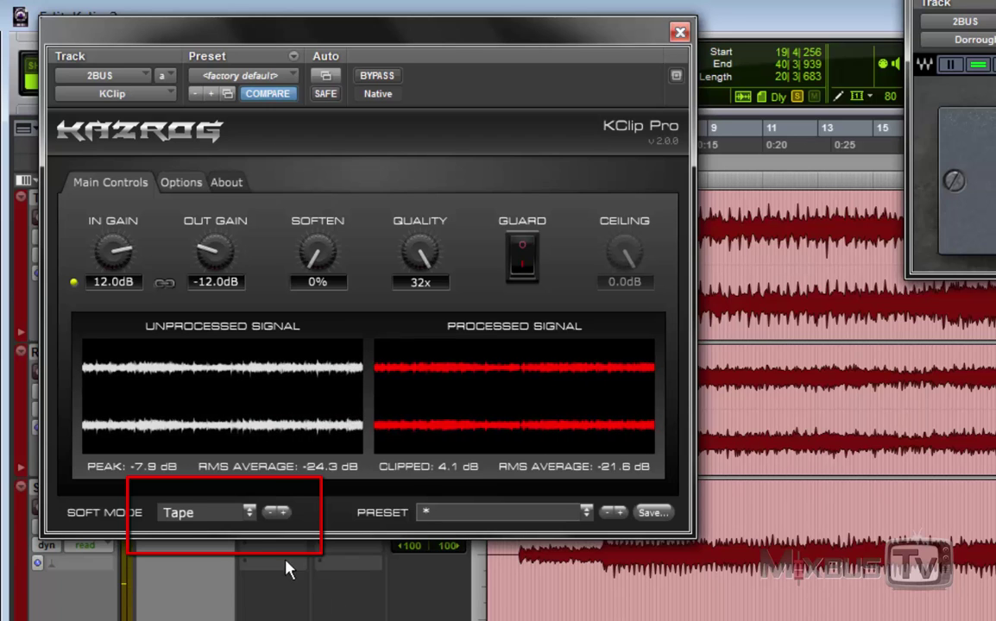
left_click(231, 527)
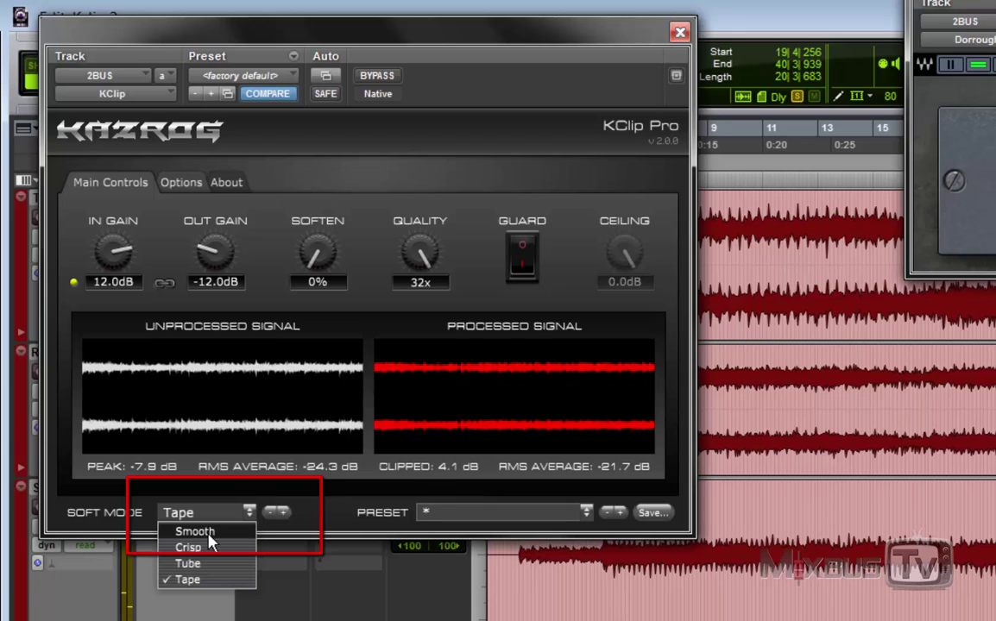
left_click(184, 533)
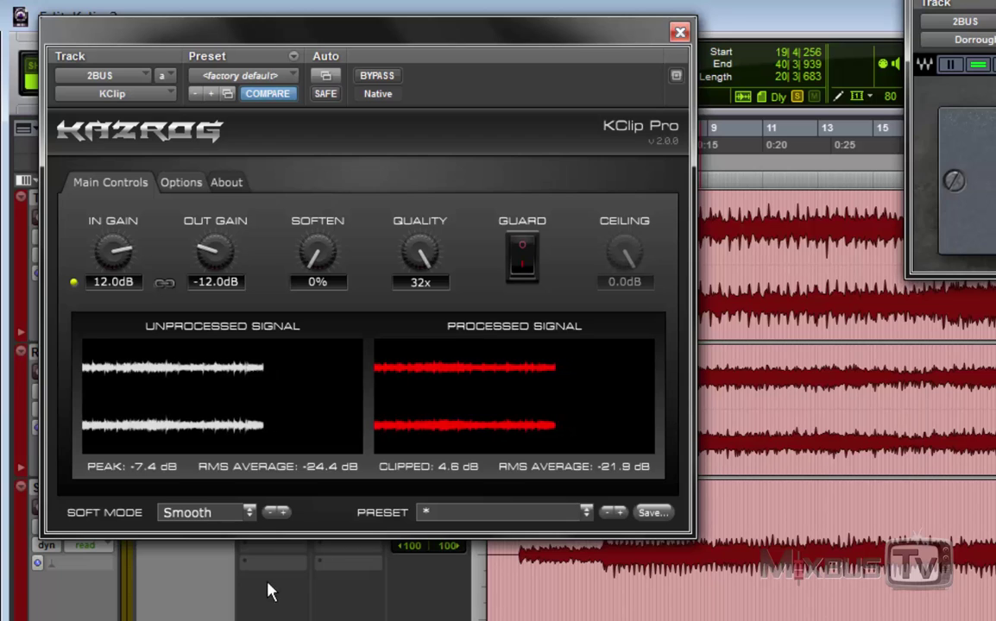
Compare the Tape and Smooth soft modes in KClip by alternating between them on the playing mix.
left_click(229, 522)
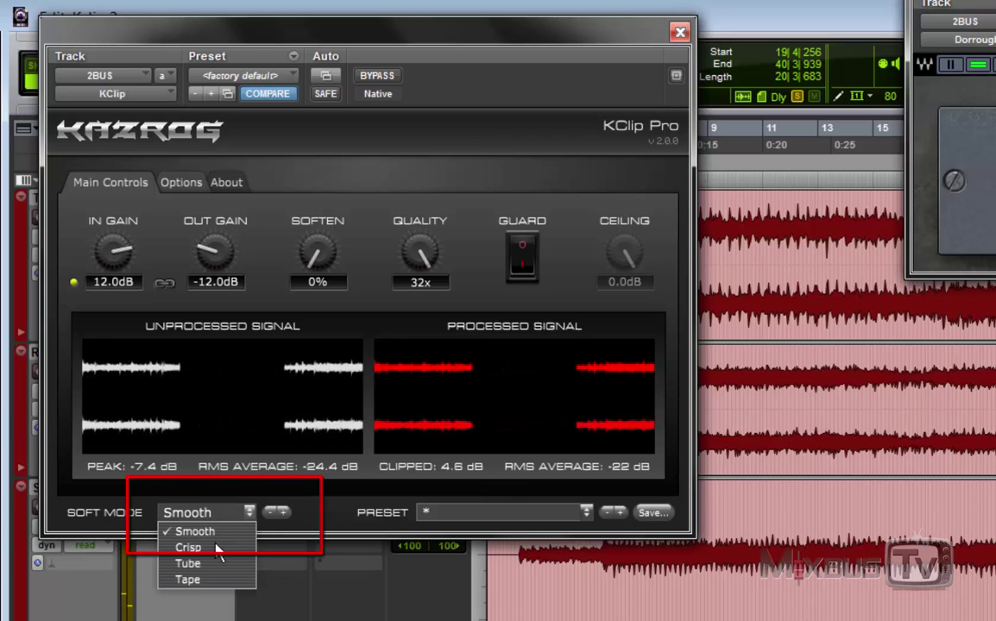
left_click(182, 580)
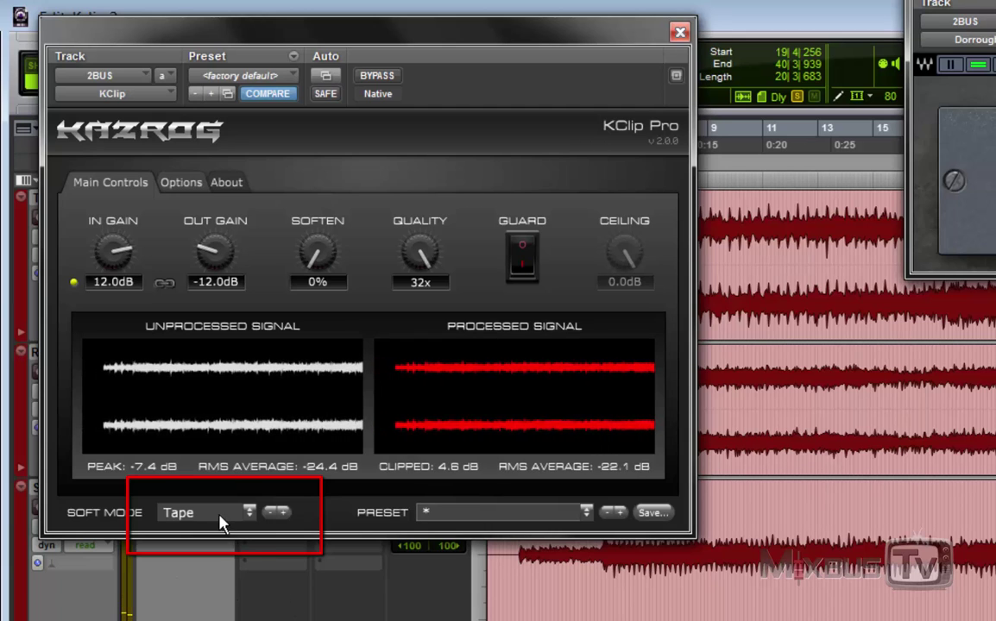
left_click(197, 523)
key("Escape")
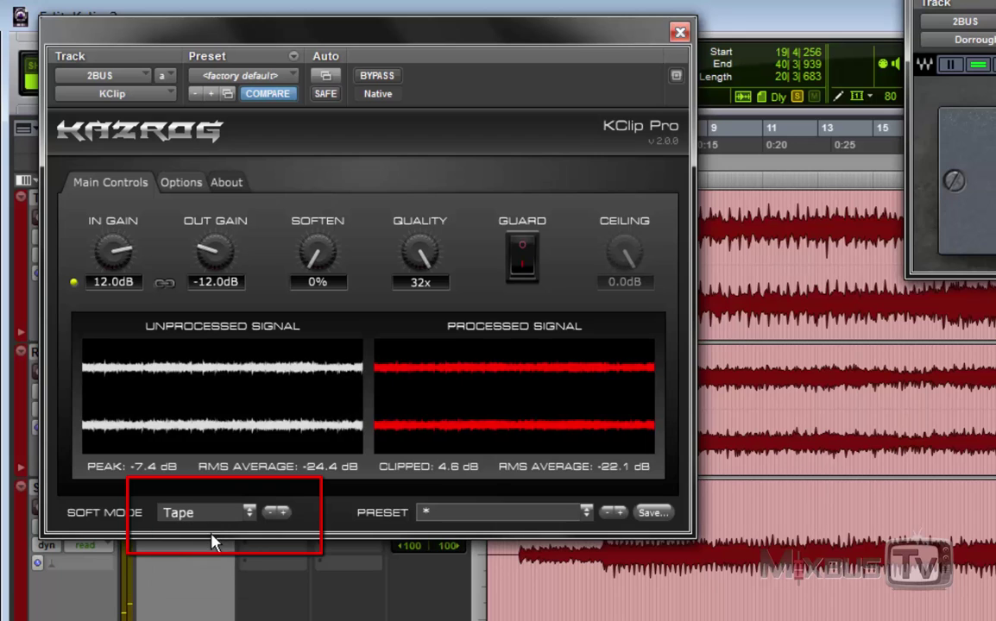
left_click(215, 518)
key("Escape")
left_click(188, 517)
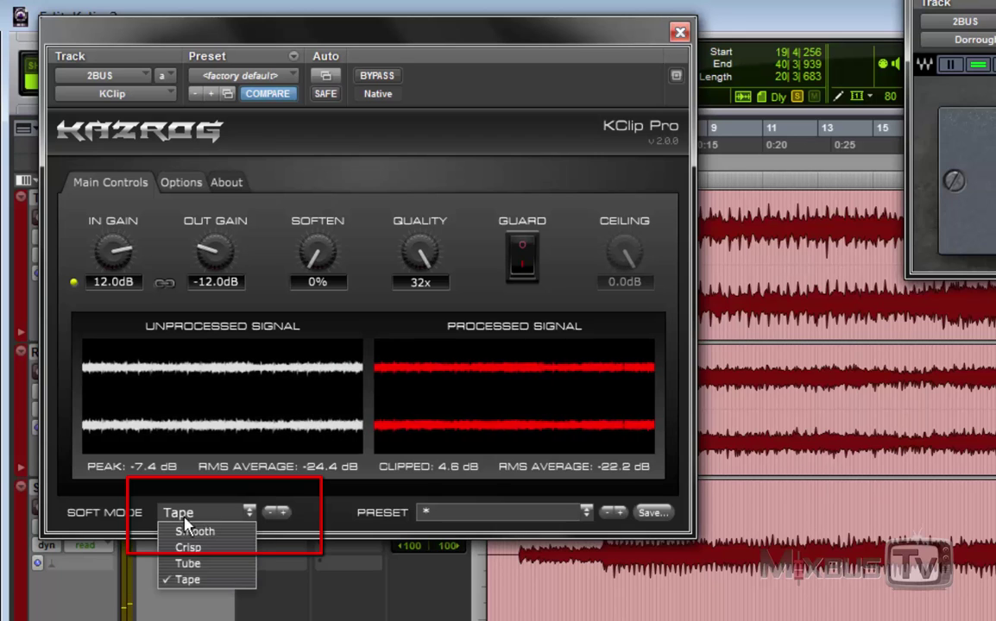
left_click(192, 531)
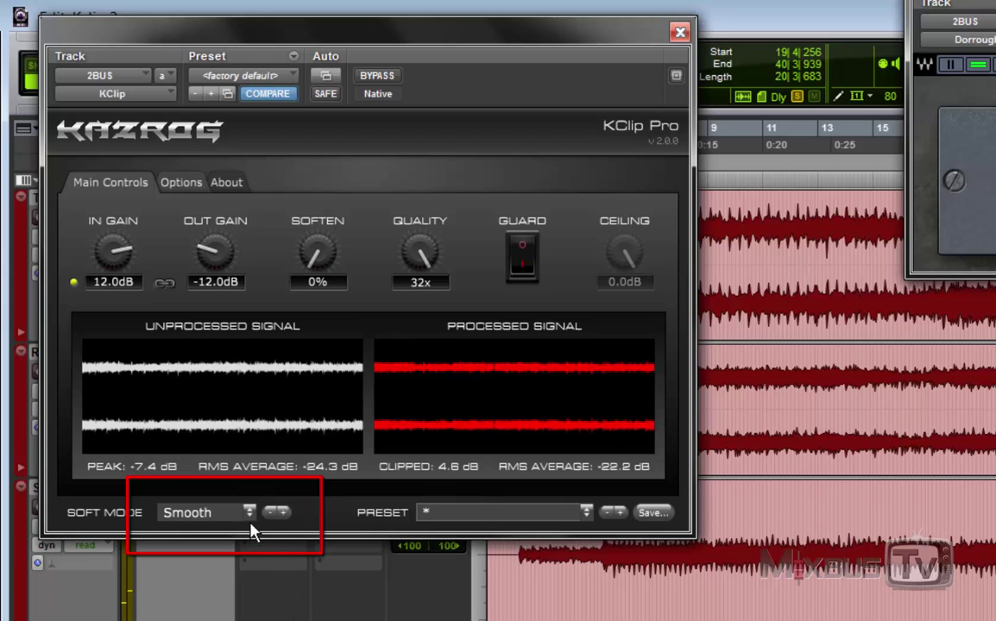
left_click(225, 517)
left_click(212, 578)
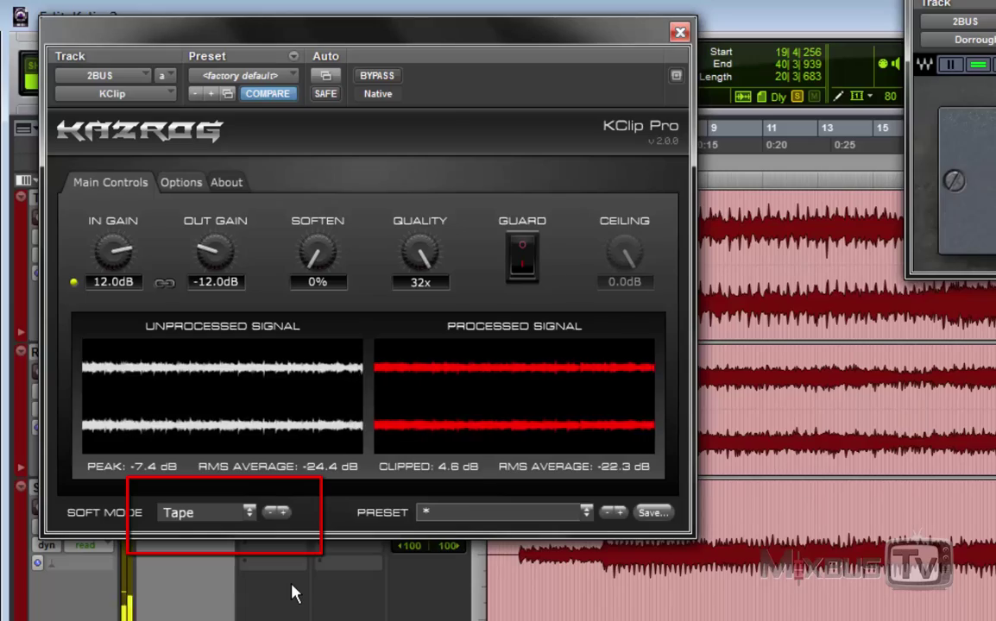
left_click(248, 515)
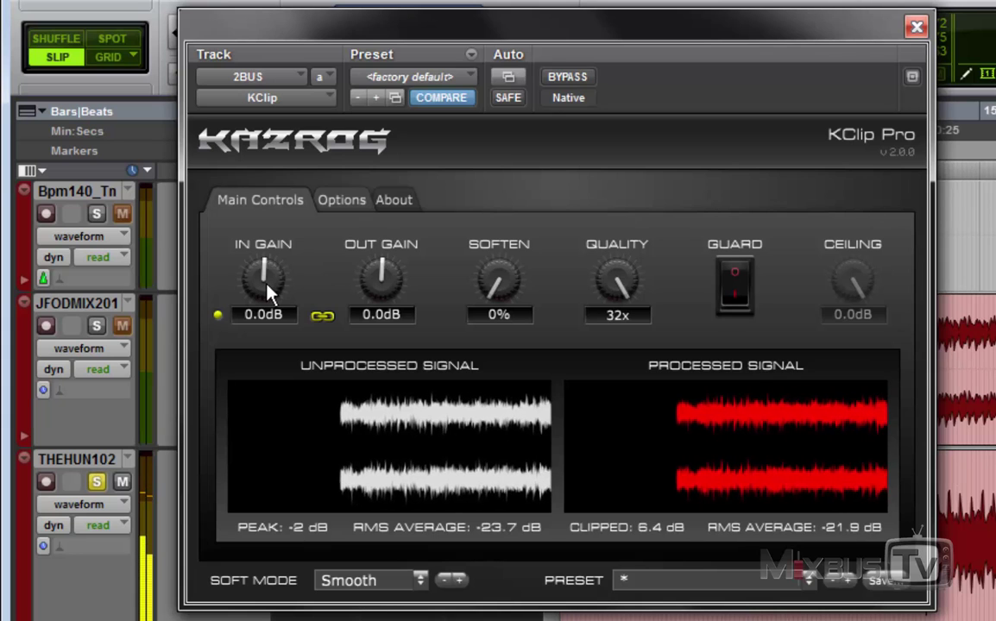
Raise KClip's linked input gain to 5.6 dB with the output at -5.6 dB while checking the clipped level.
left_click_drag(268, 292, 294, 275)
left_click(643, 528)
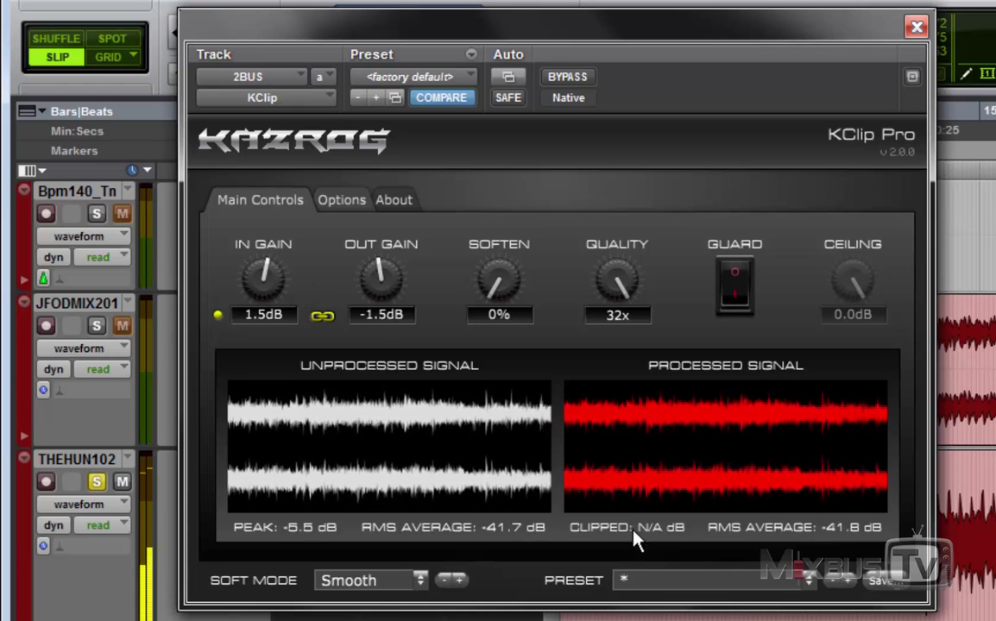
left_click_drag(270, 274, 265, 184)
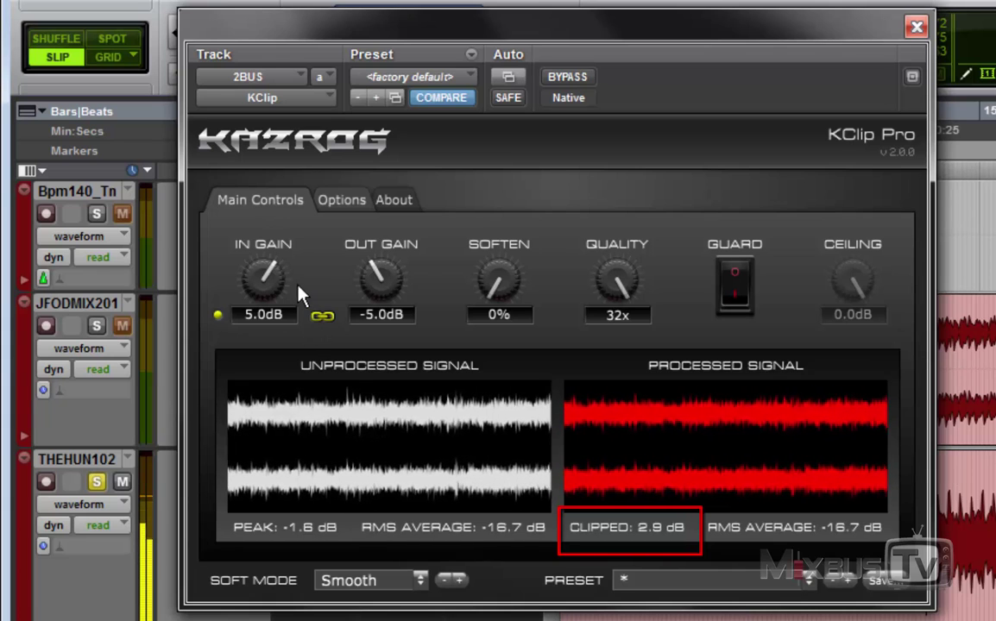
left_click_drag(278, 275, 276, 264)
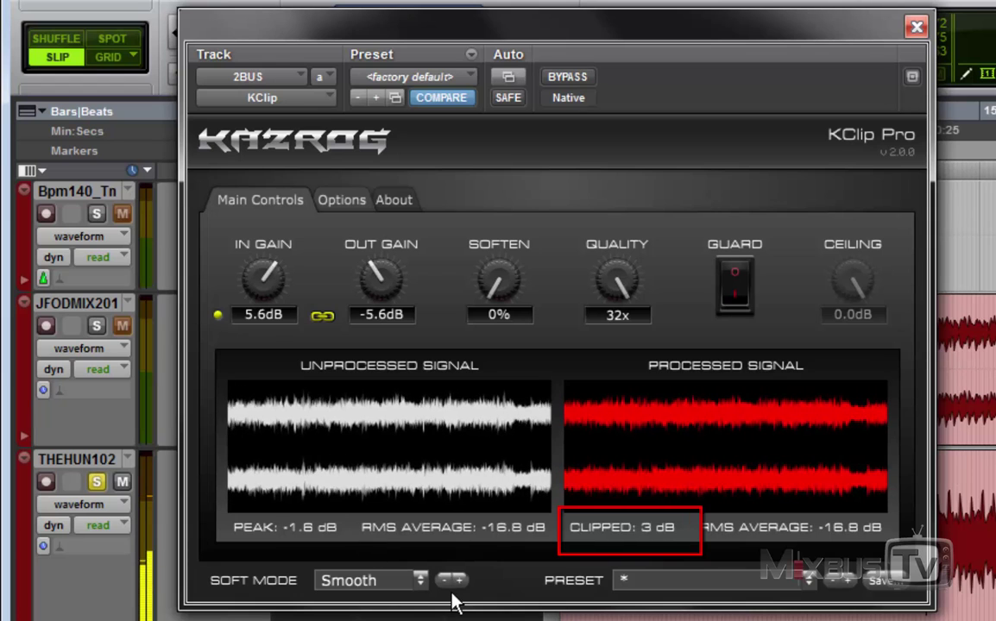
Compare the playing THEHUN102 mix with KClip bypassed and active, and leave the clipper active.
left_click(573, 83)
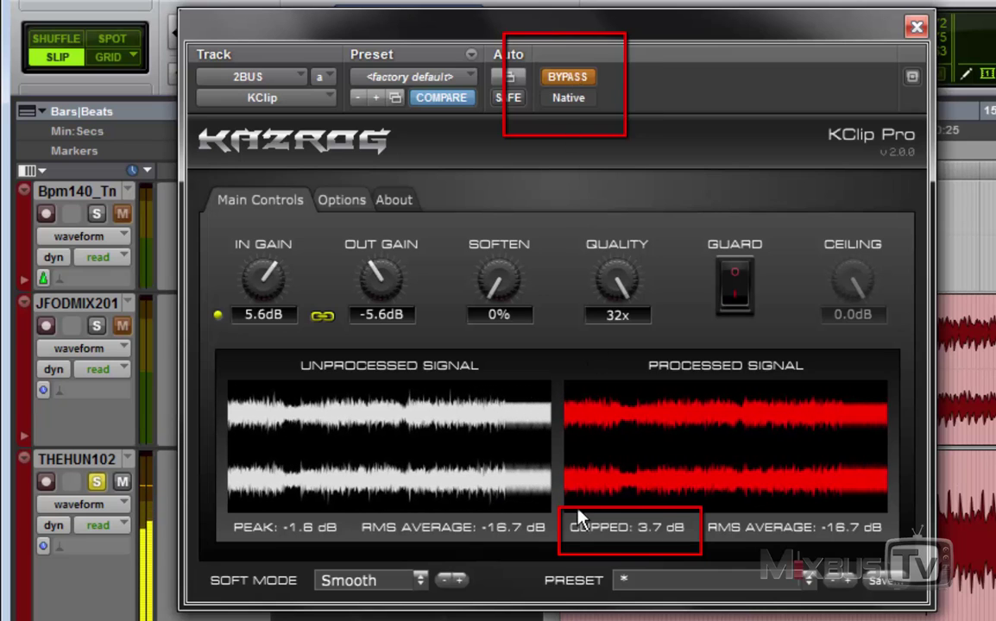
left_click(569, 82)
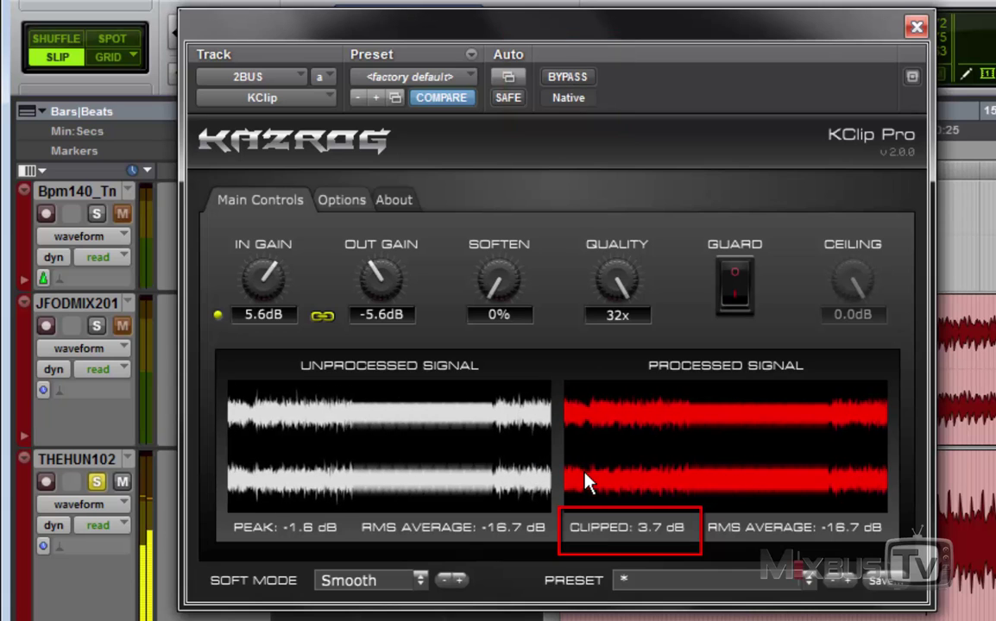
left_click(577, 78)
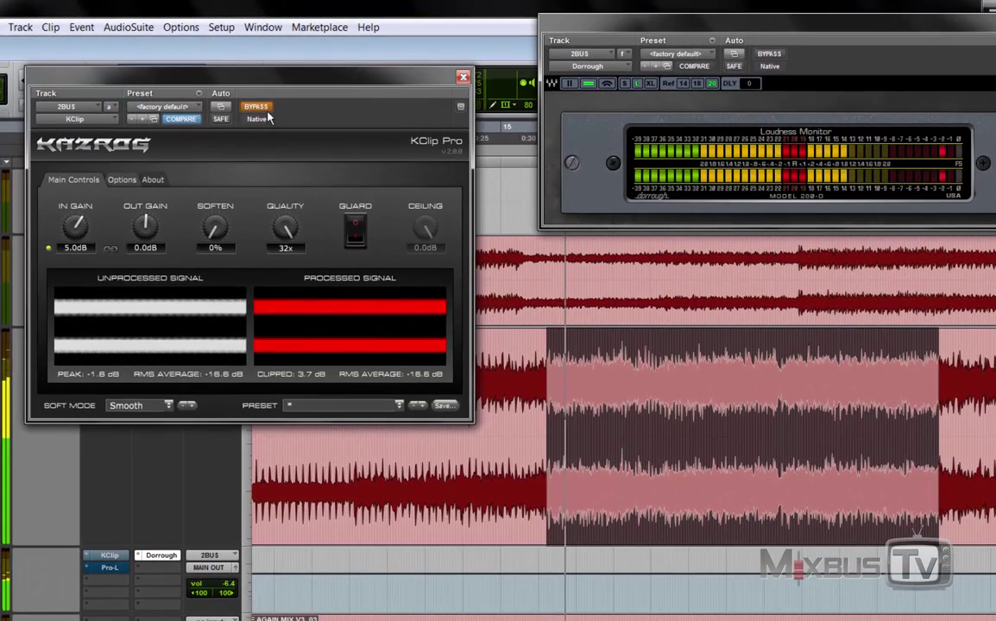
left_click(267, 110)
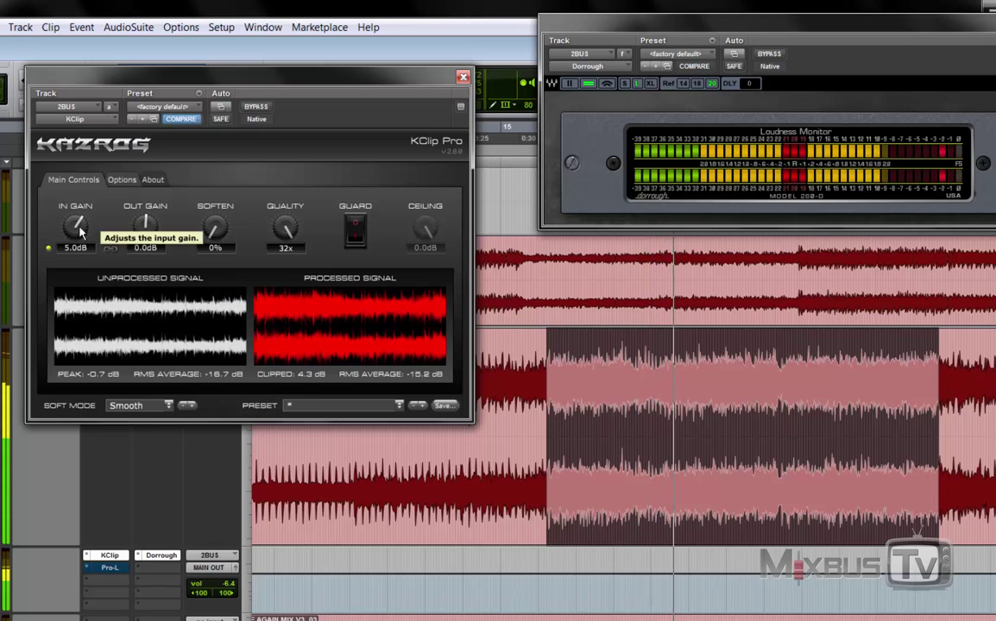
Raise KClip's unlinked input gain to 6.0 dB with the output gain kept at 0.0 dB.
left_click_drag(79, 227, 79, 223)
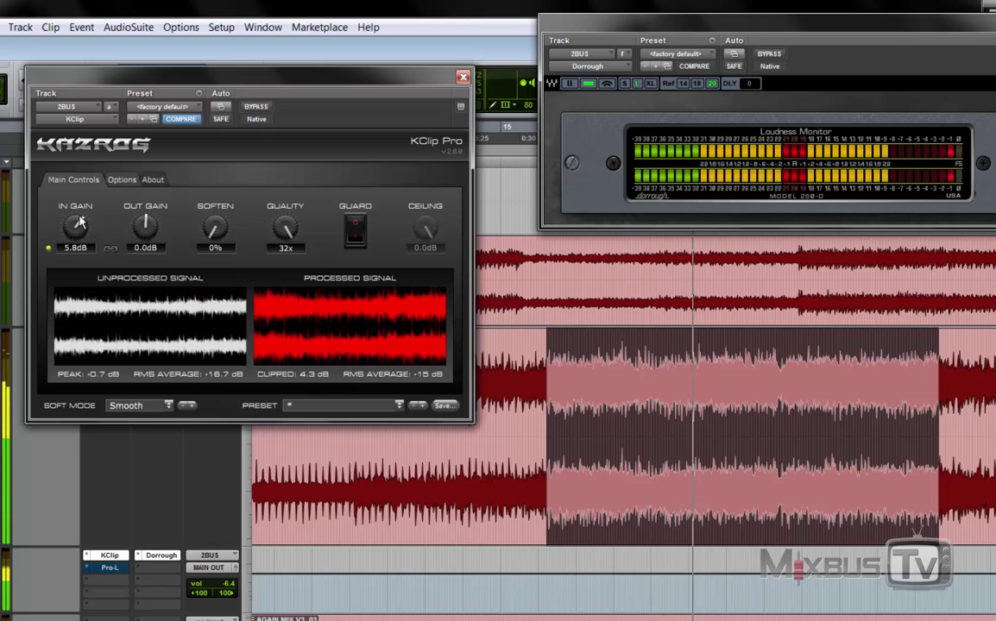
scroll(80, 223, "up", 1)
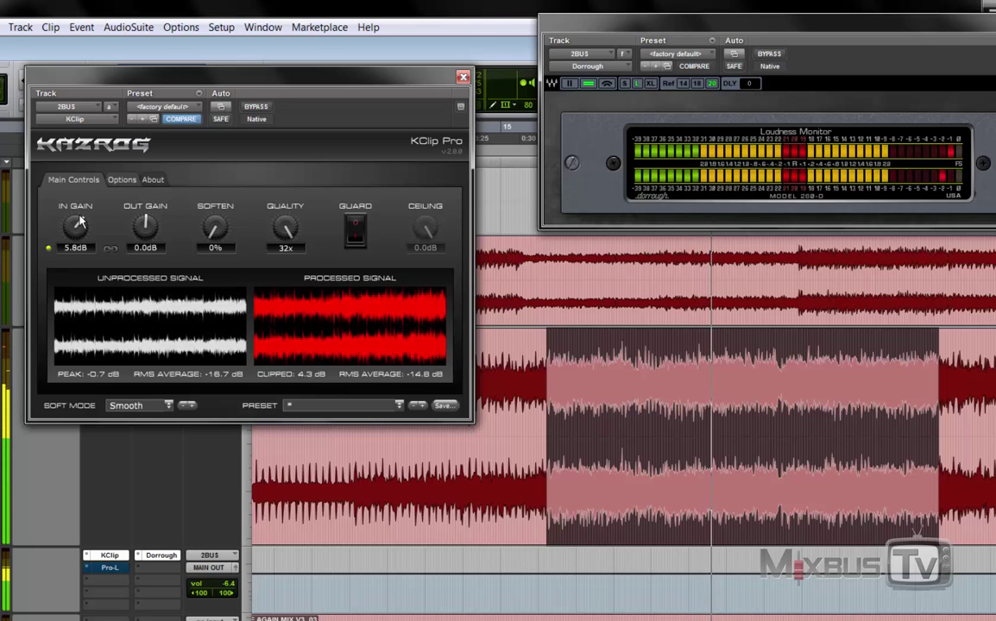
scroll(80, 222, "up", 1)
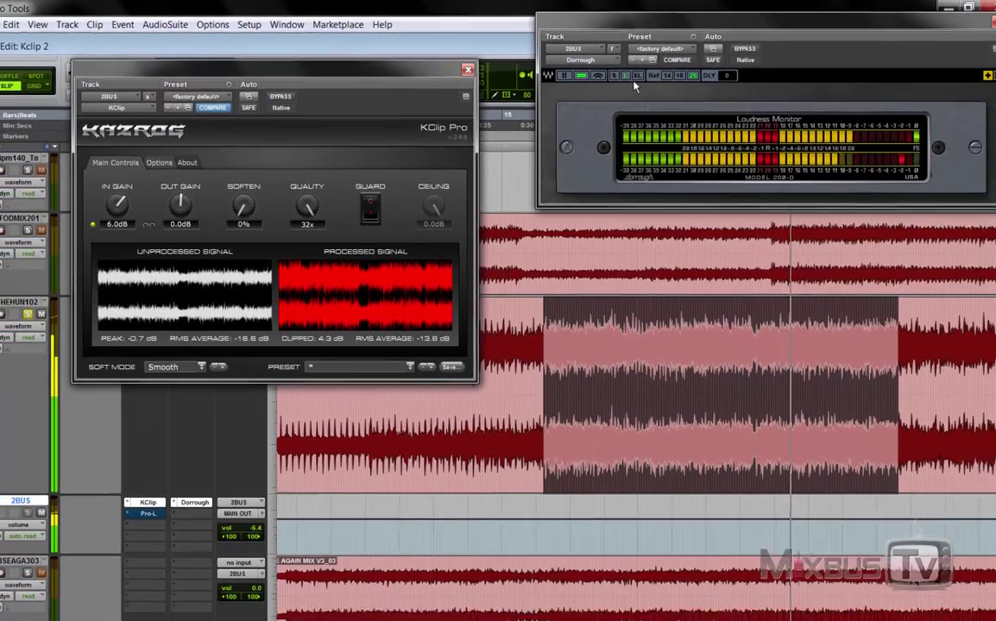
Enlarge the Dorrough meter to XL size and place its window beside KClip.
left_click(635, 83)
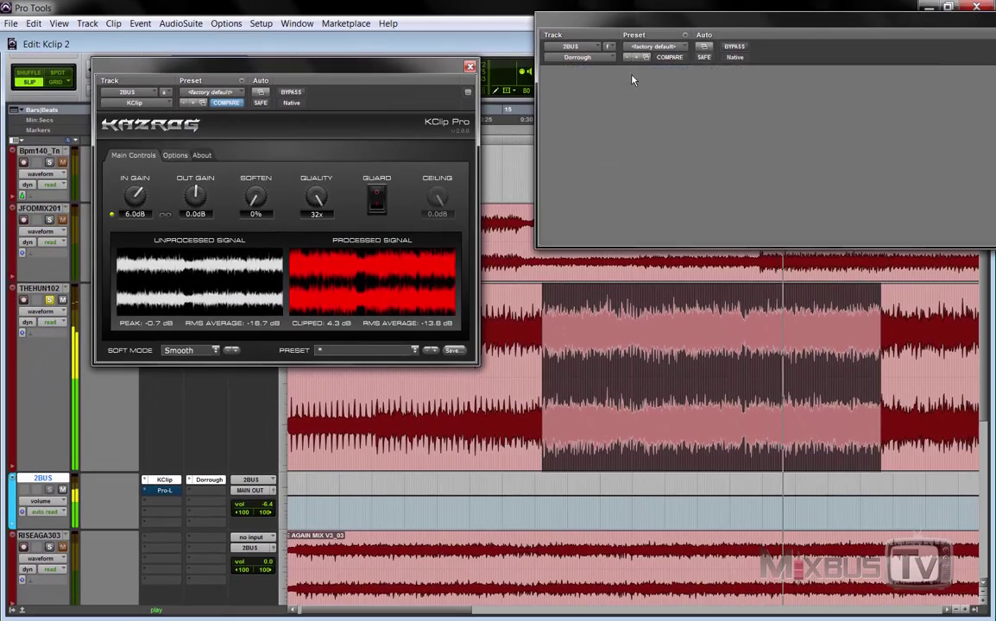
left_click_drag(751, 18, 696, 66)
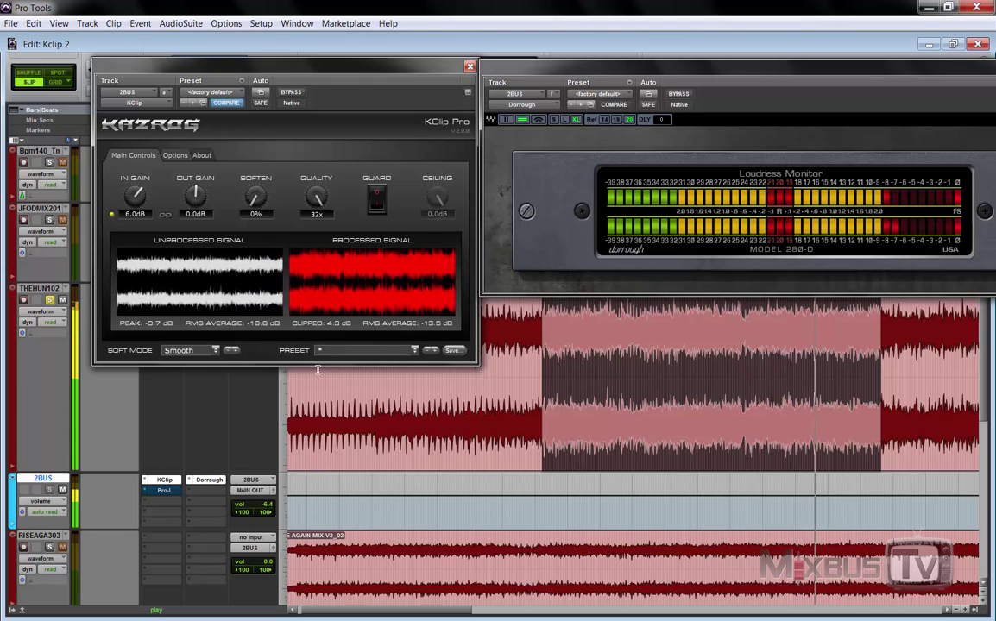
Open the FabFilter Pro-L insert of the 2BUS, raise its gain while watching the loudness meter, and close its window.
left_click(164, 491)
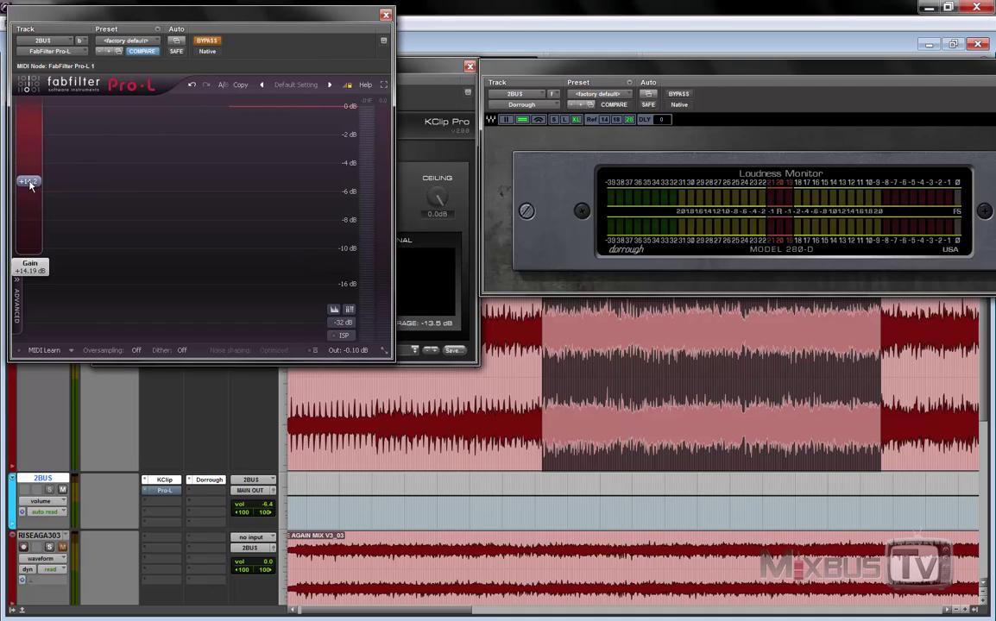
left_click_drag(109, 16, 483, 260)
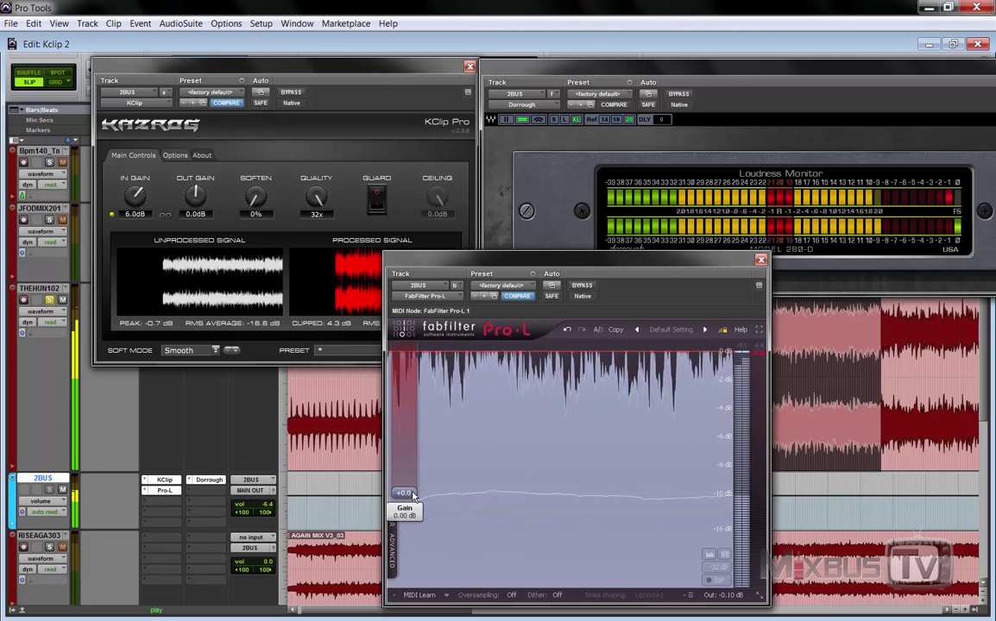
left_click_drag(412, 494, 413, 491)
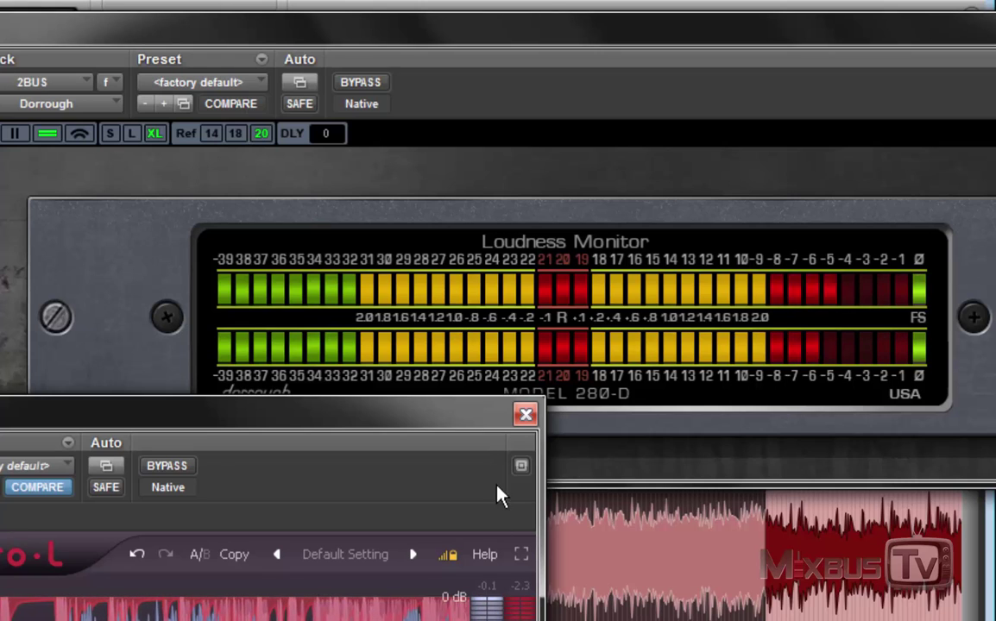
left_click(525, 420)
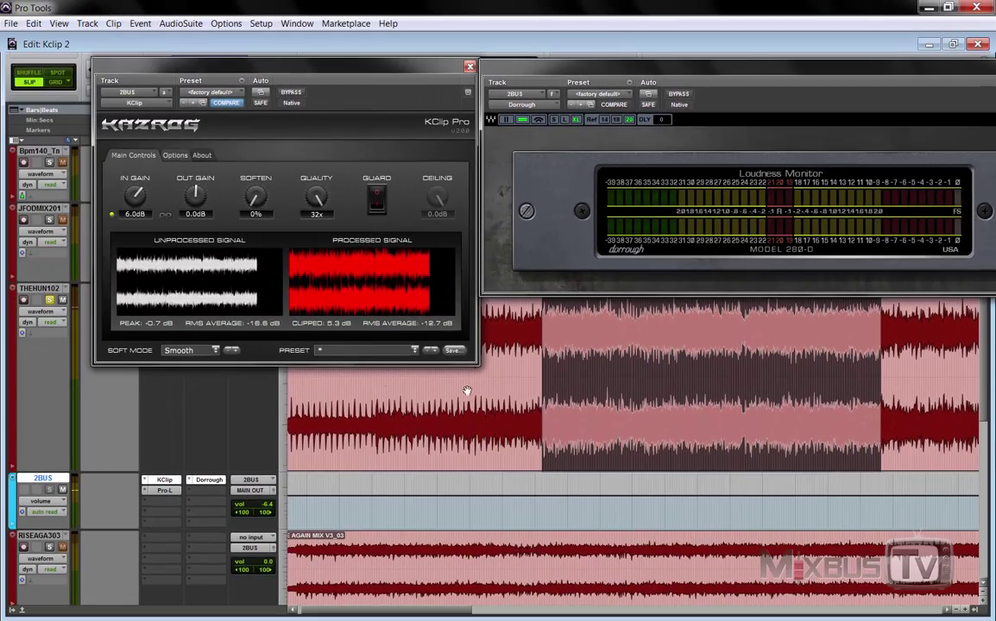
Audition the Crisp, Tube and Tape soft modes in sequence with KClip's input gain at 6.0 dB.
left_click(710, 320)
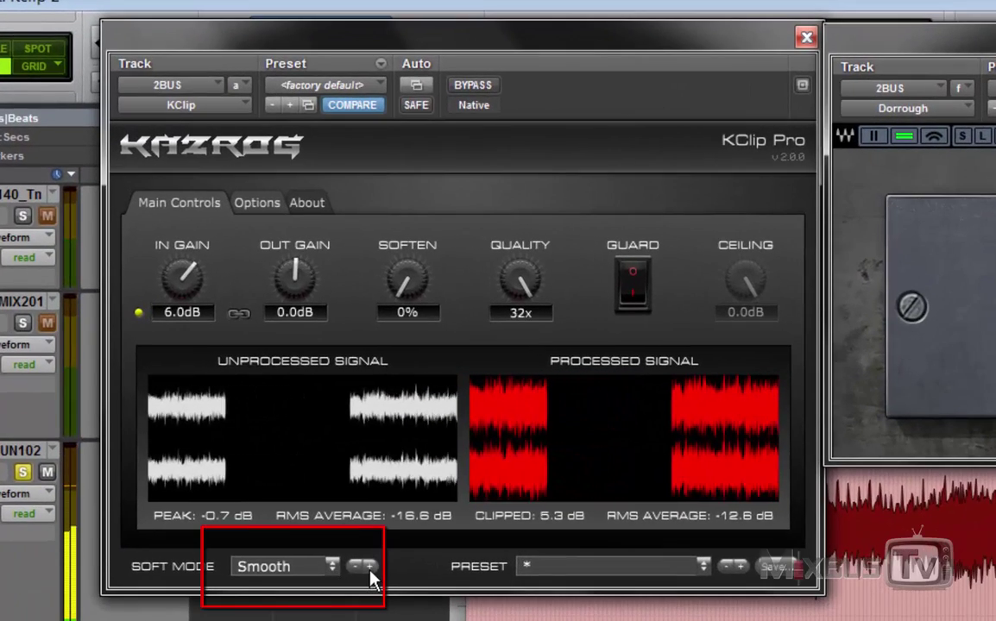
left_click(371, 568)
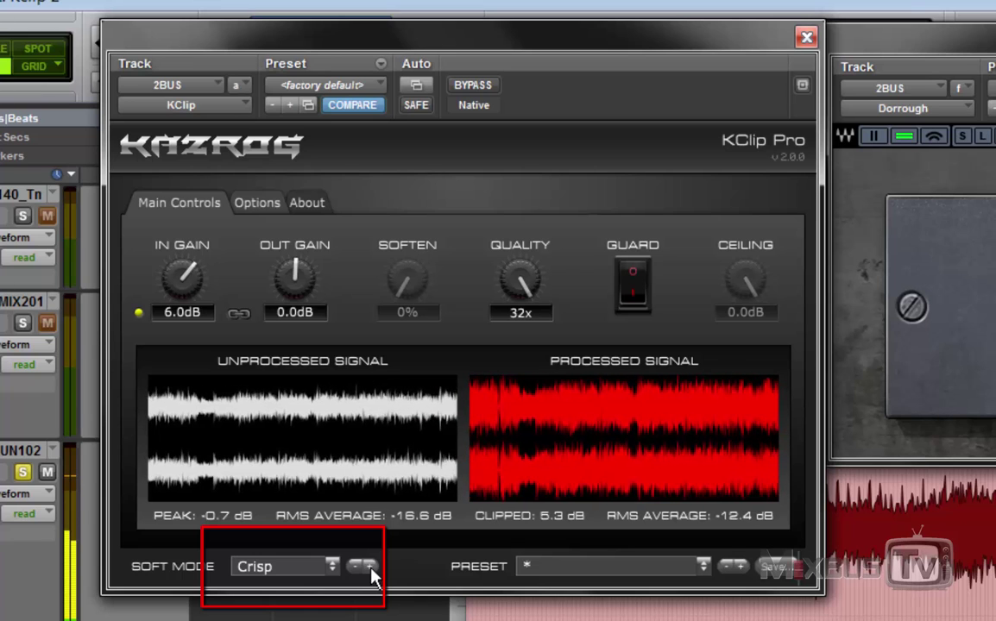
left_click(370, 568)
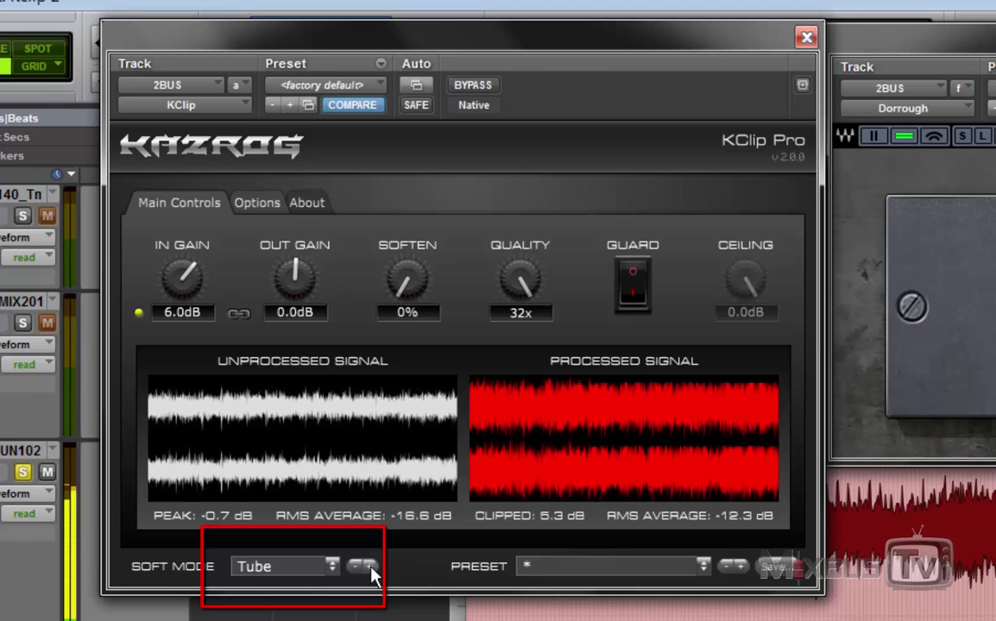
left_click(372, 567)
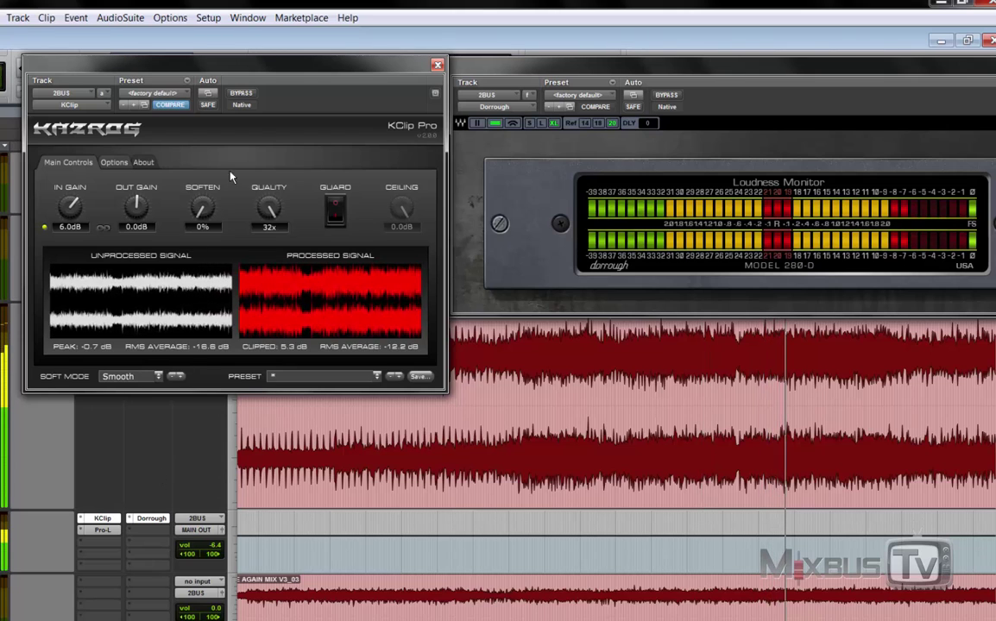
Compare the mix with KClip bypassed and active, and compensate by setting the output gain to -6 dB linked to the input gain.
left_click(242, 94)
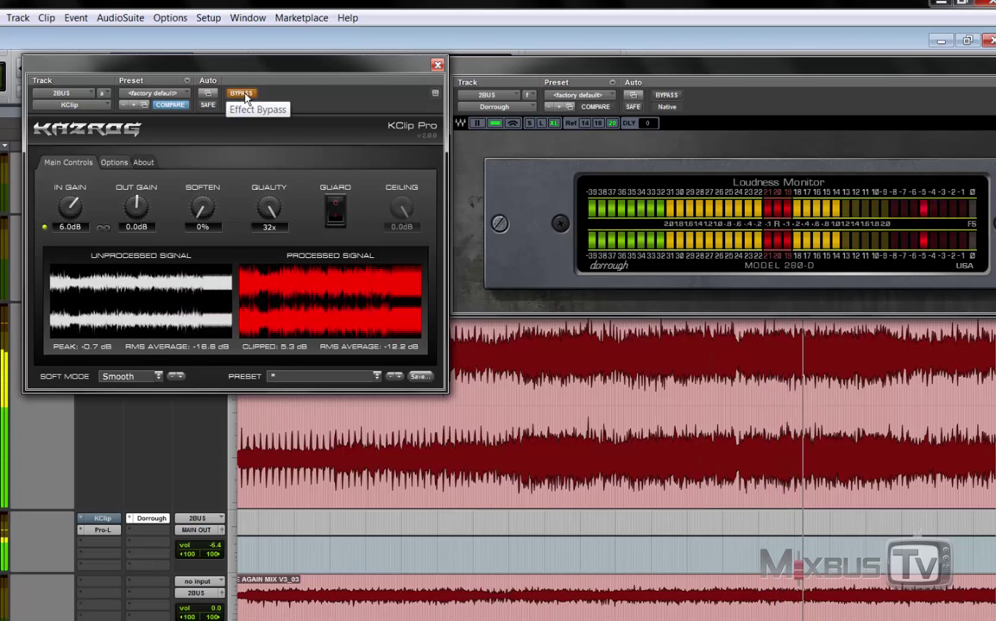
left_click(242, 94)
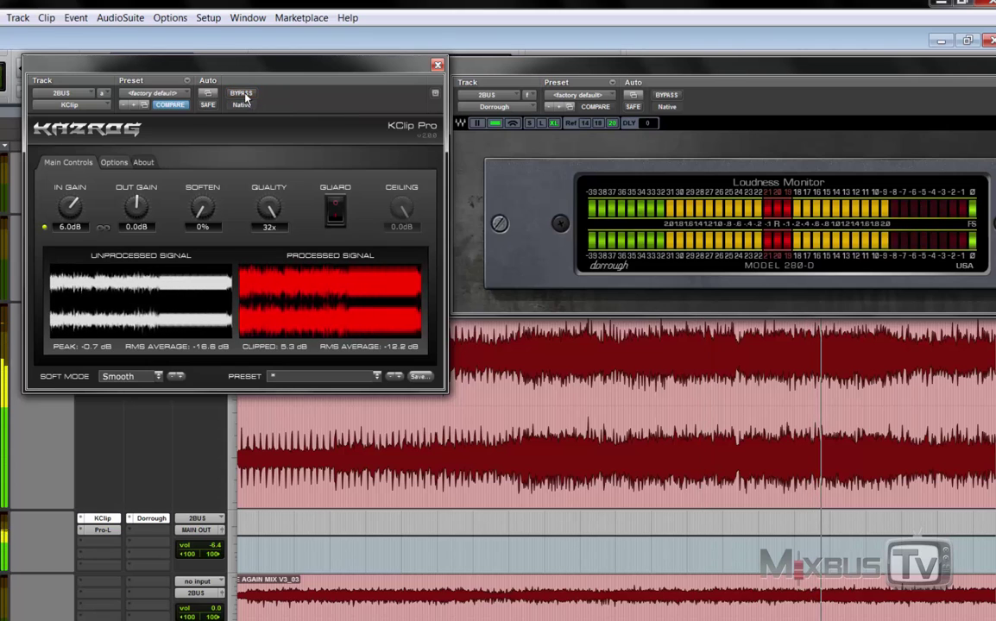
double_click(133, 227)
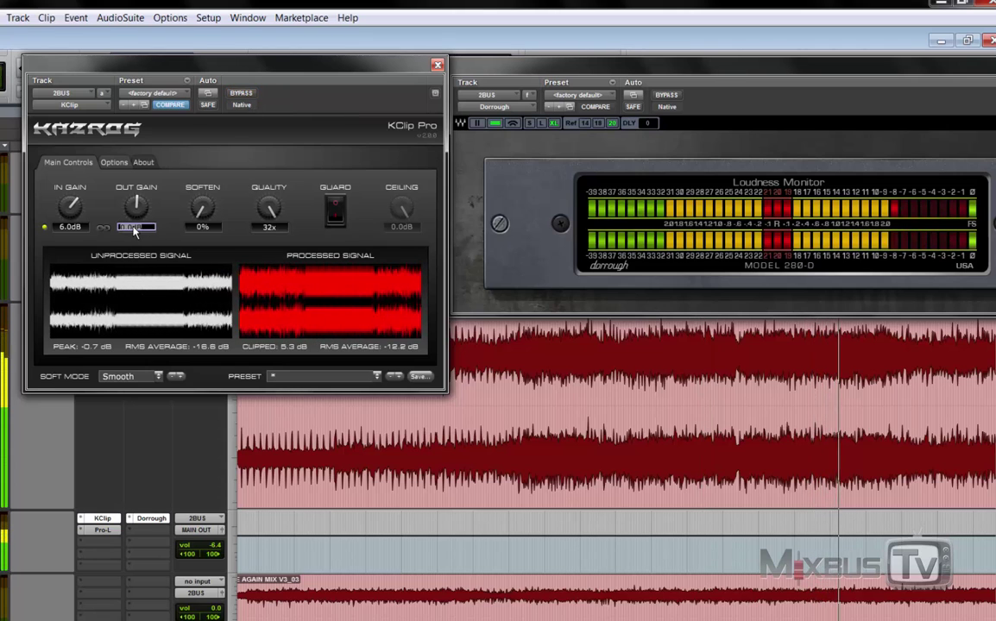
type("-6")
key("Return")
left_click(103, 227)
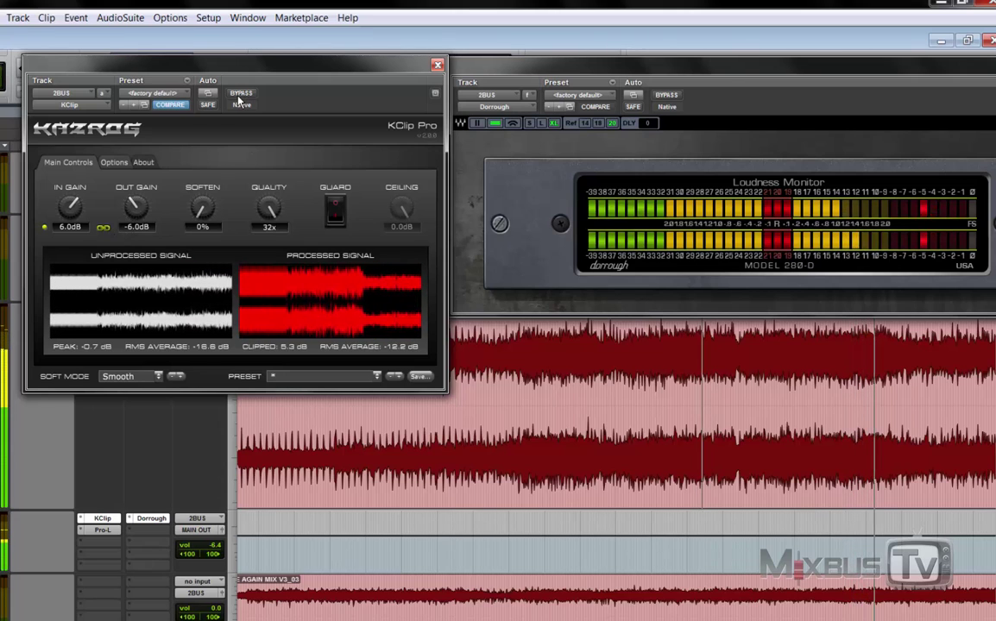
Restart playback of the passage and compare KClip bypassed and active with the input boost compensated at the output.
key("space")
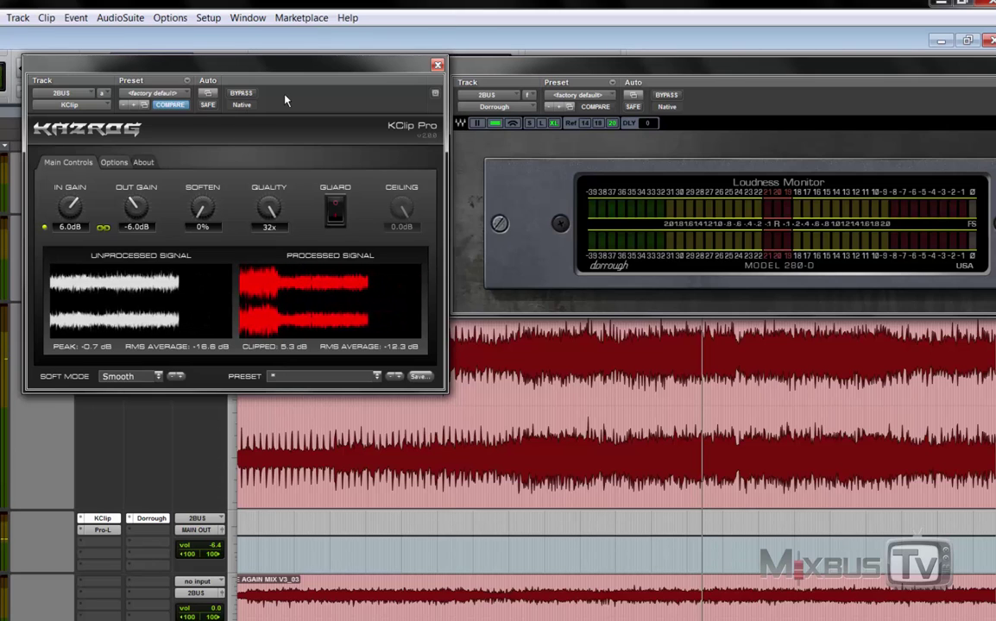
key("space")
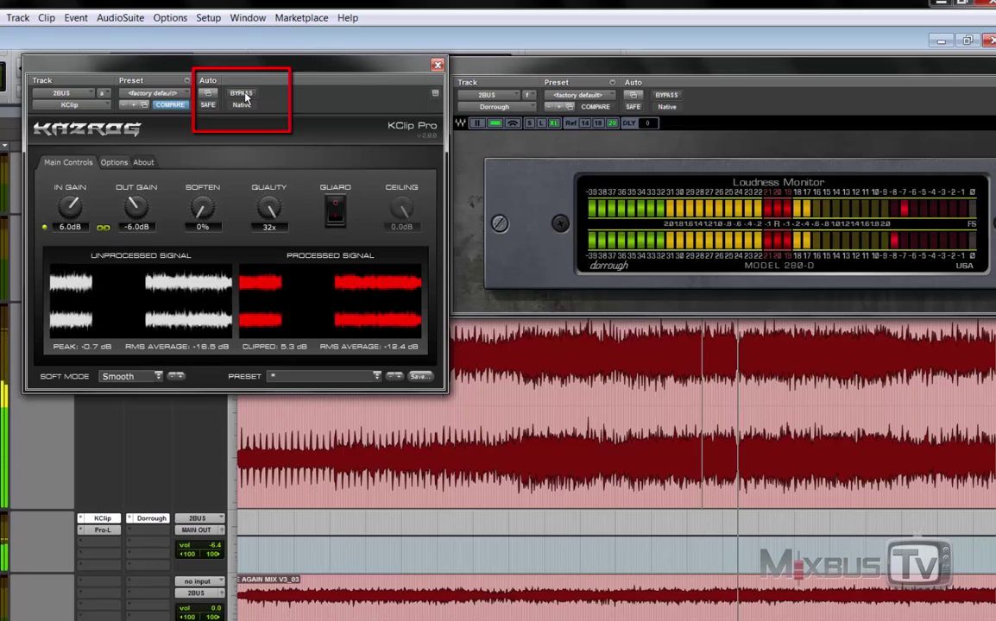
left_click(242, 95)
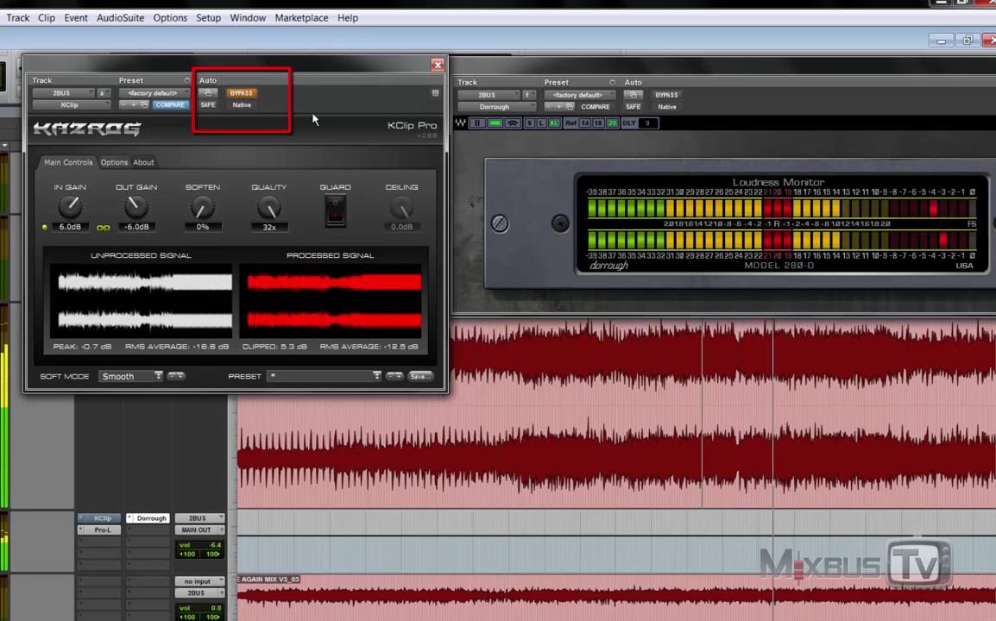
left_click(251, 95)
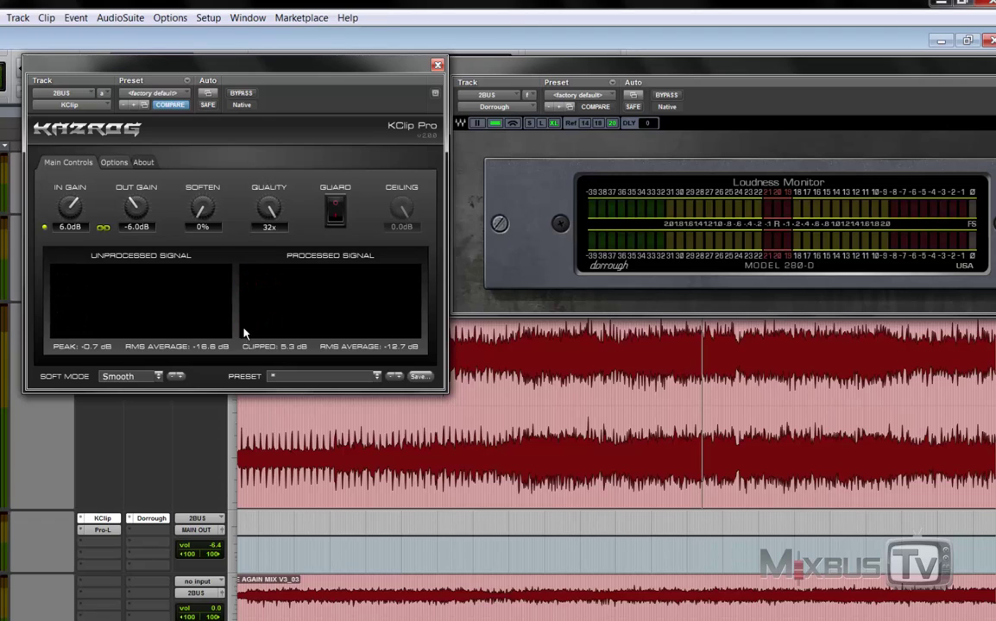
Play the passage through KClip with its linked 6.0 dB boost, stop playback, and look over the session's other tracks.
key("space")
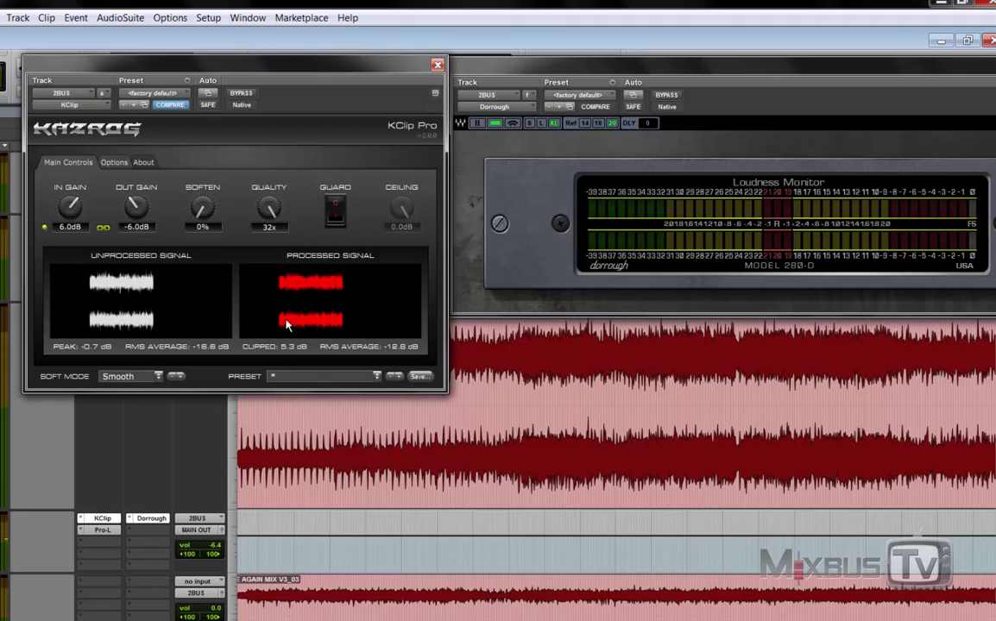
key("space")
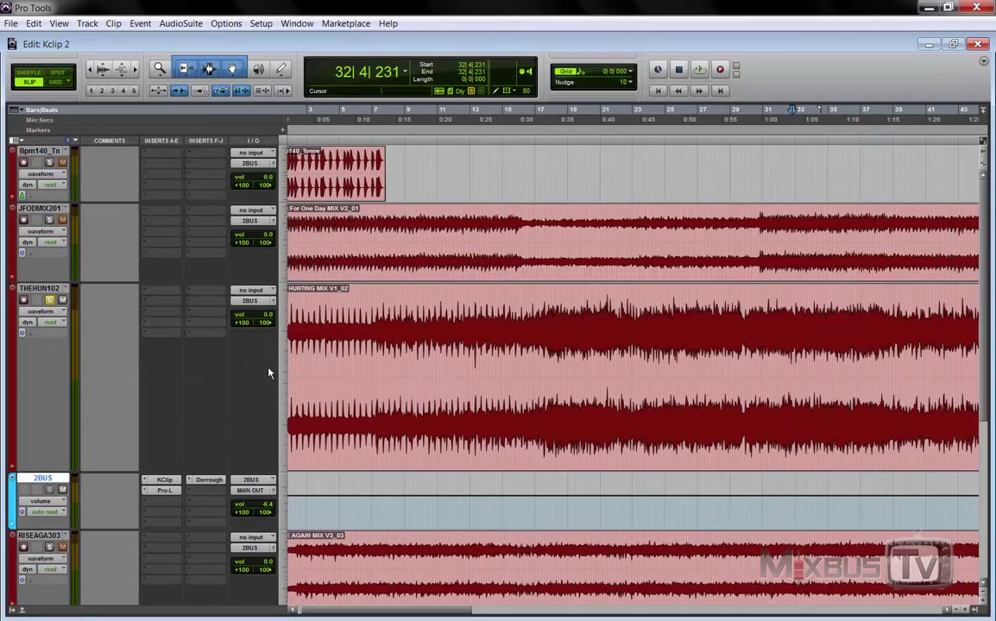
scroll(227, 402, "down", 5)
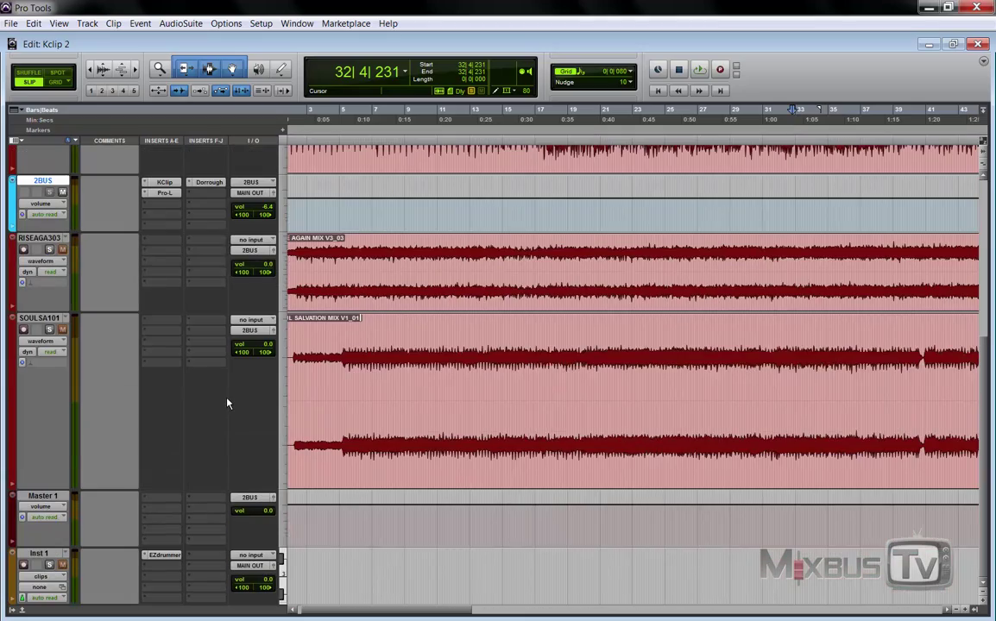
scroll(227, 403, "up", 5)
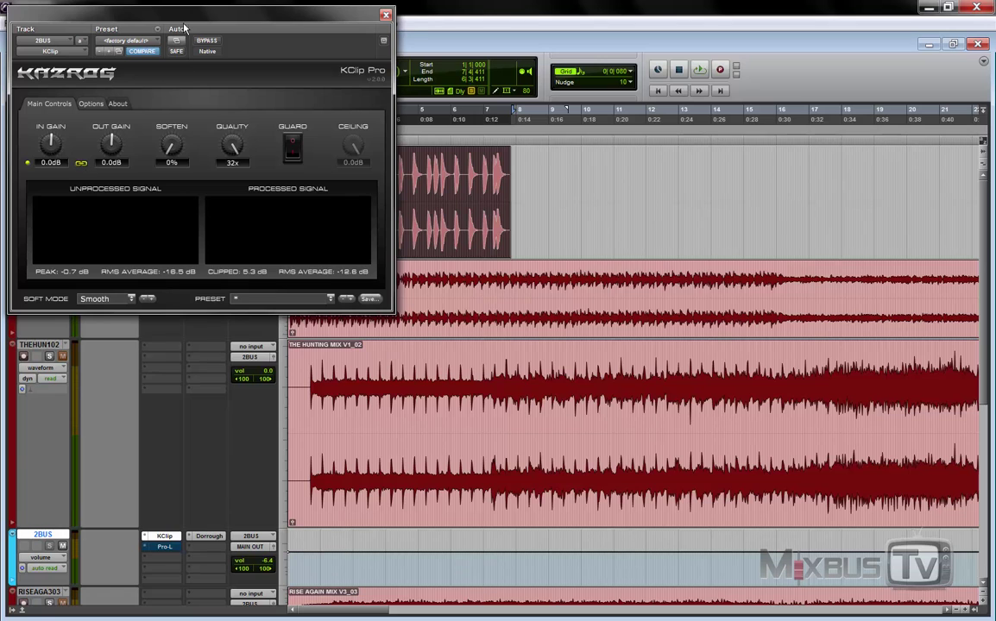
Move KClip's window clear of its controls' surroundings and raise the linked input gain to 8.0 dB on the Bpm140 drum clip.
left_click_drag(183, 28, 213, 203)
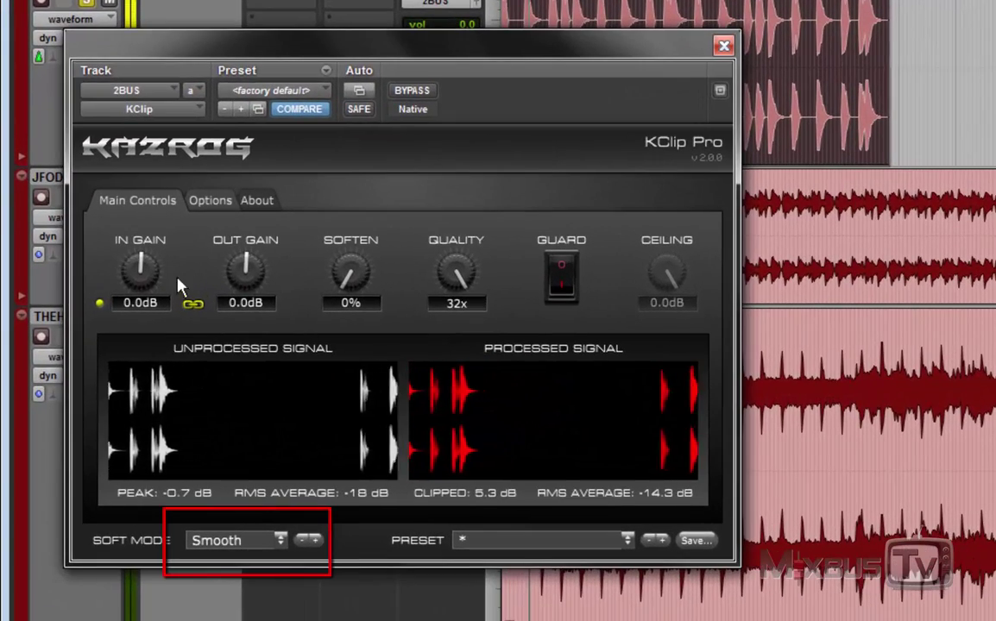
mouse_move(134, 246)
left_mouse_down()
mouse_move(131, 214)
mouse_move(147, 216)
left_mouse_up()
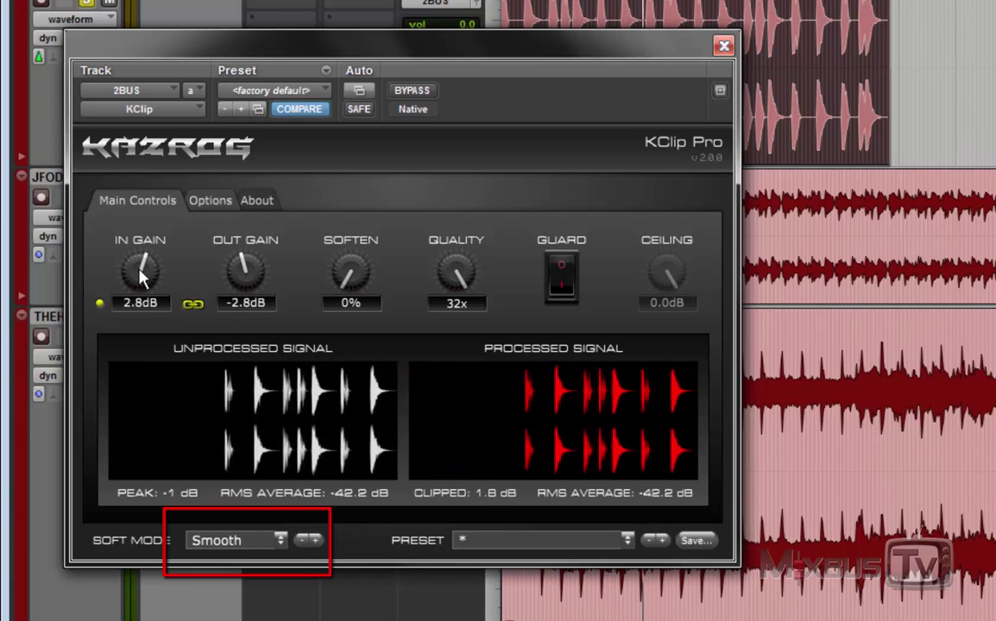
left_click_drag(144, 276, 154, 164)
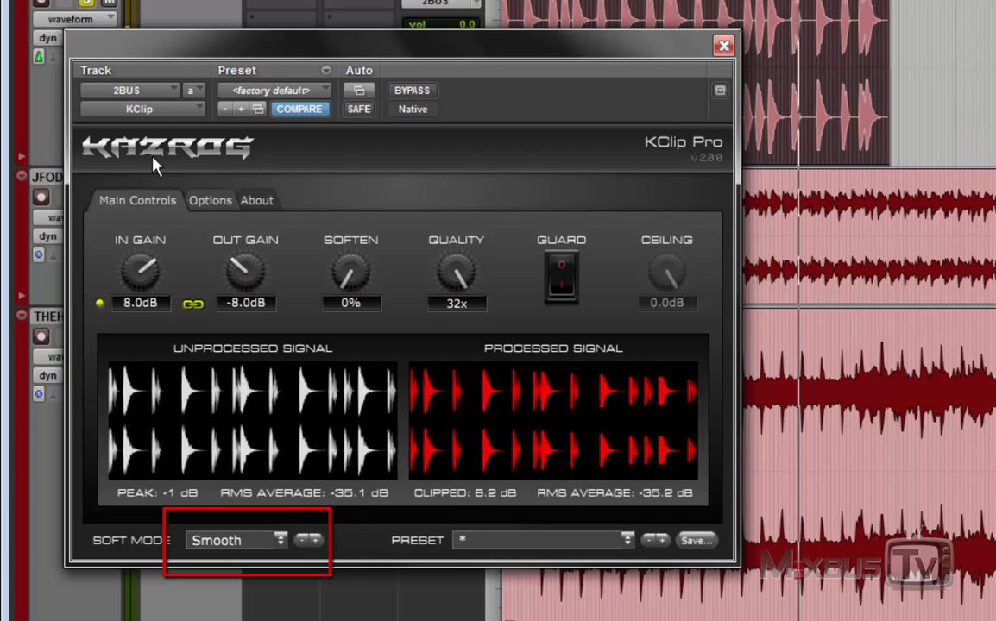
Audition the Crisp, Tube and Tape soft modes on the drum loop, comparing Tube and Tape a second time.
left_click(317, 543)
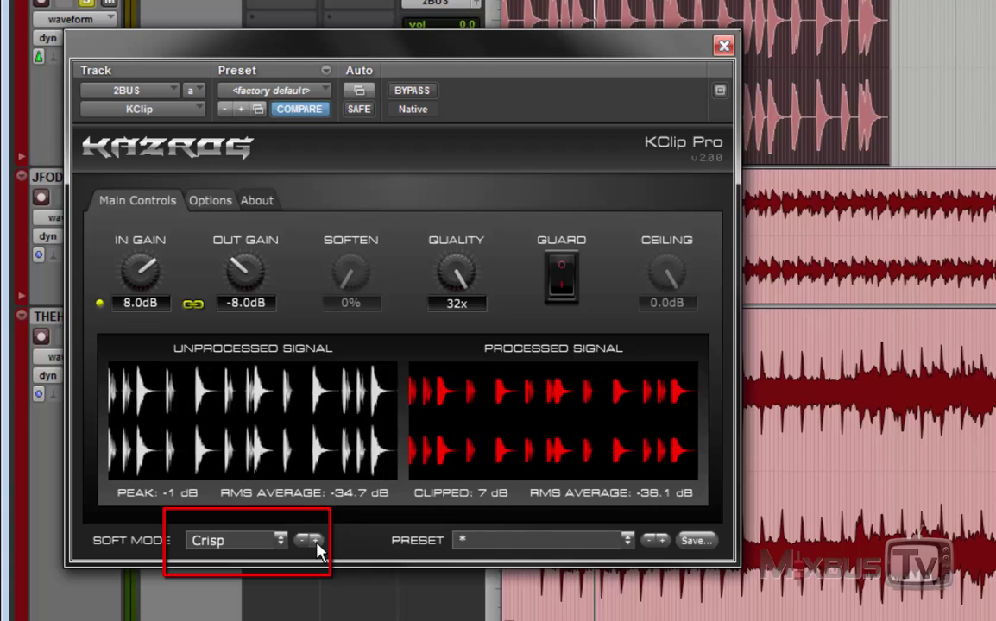
left_click(317, 544)
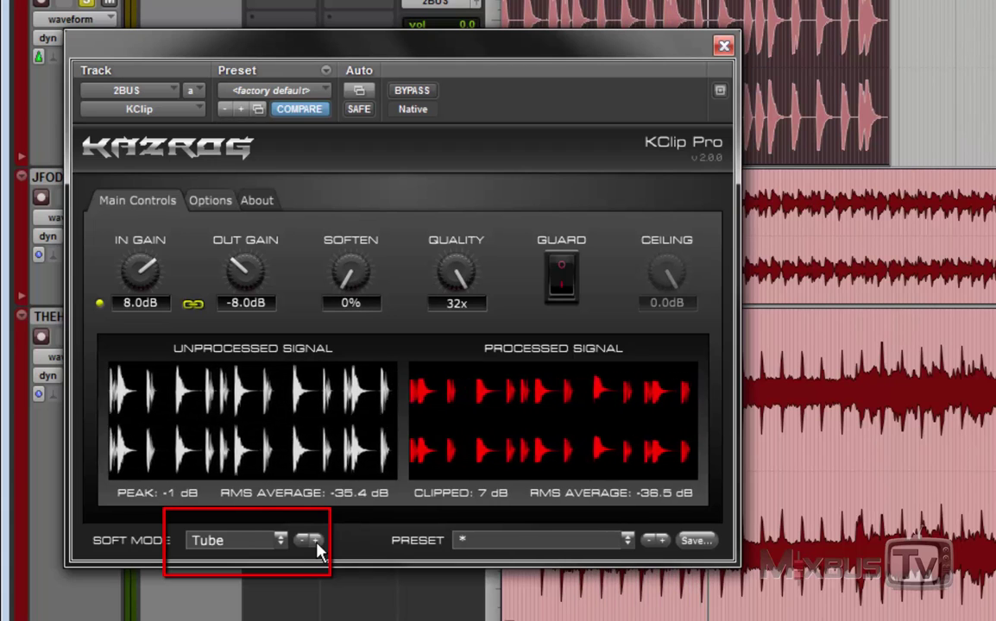
left_click(317, 544)
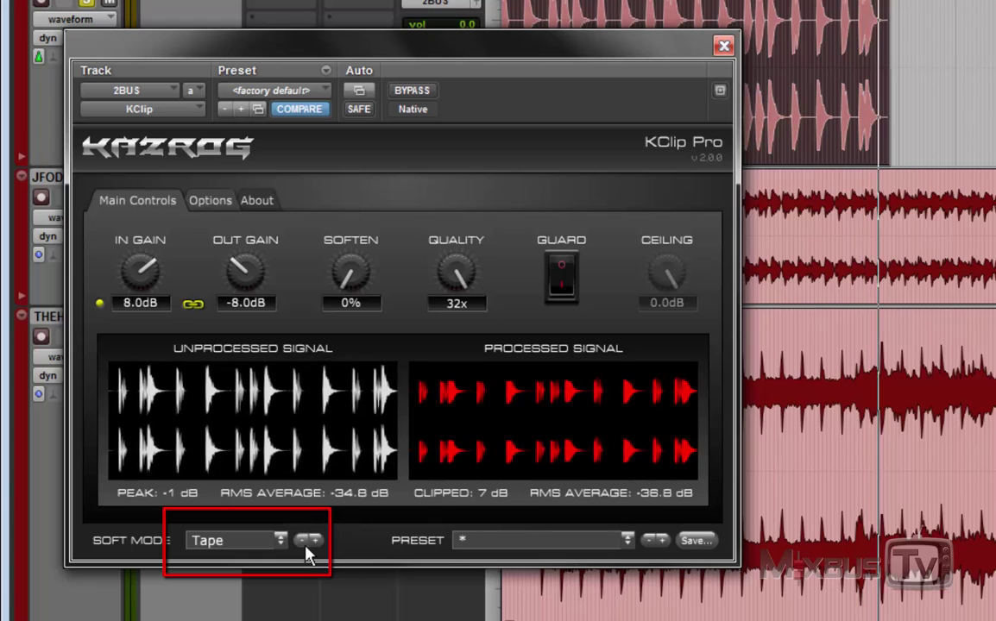
left_click(306, 544)
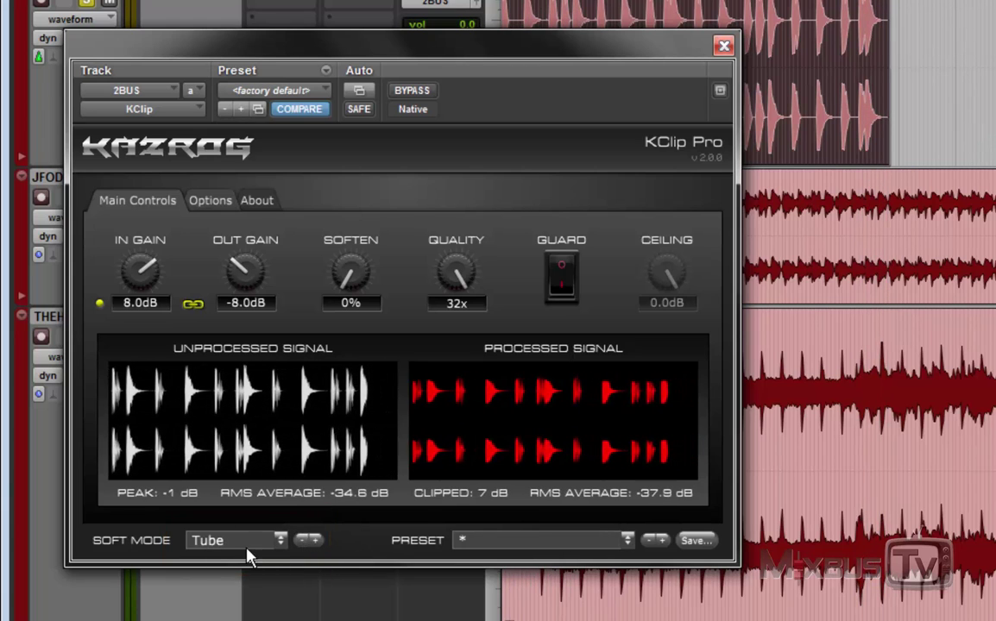
left_click(316, 540)
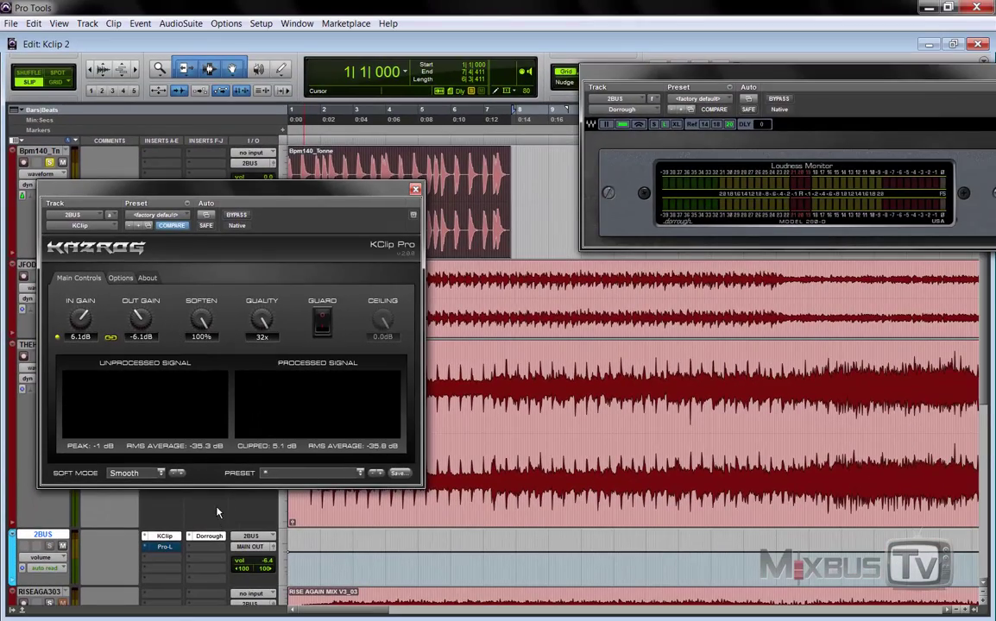
Compare KClip bypassed and active in Smooth mode on the EZdrummer track with the linked gain at 6.1 dB.
scroll(217, 513, "down", 3)
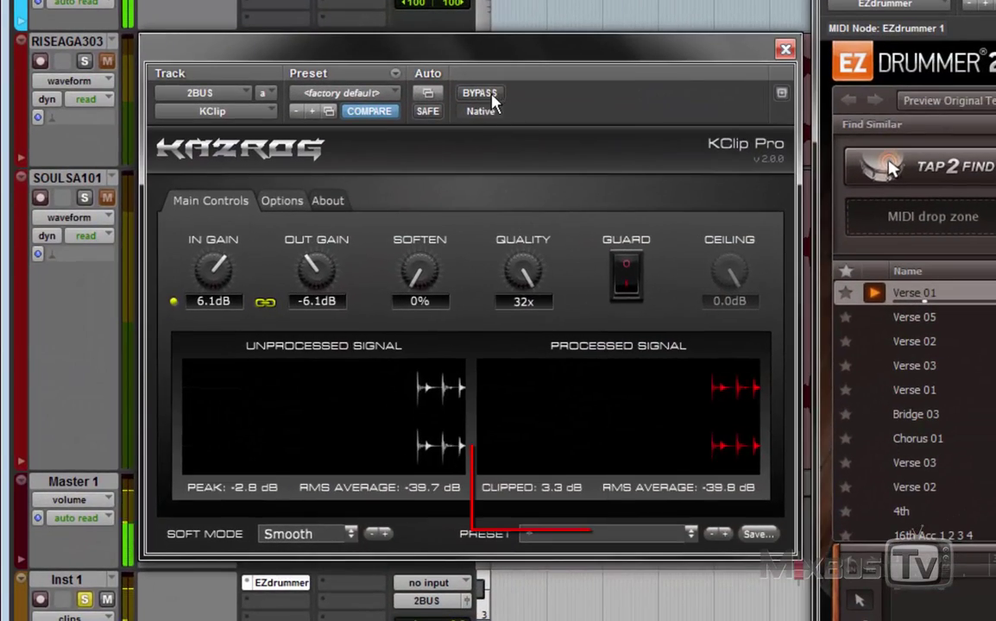
left_click(491, 100)
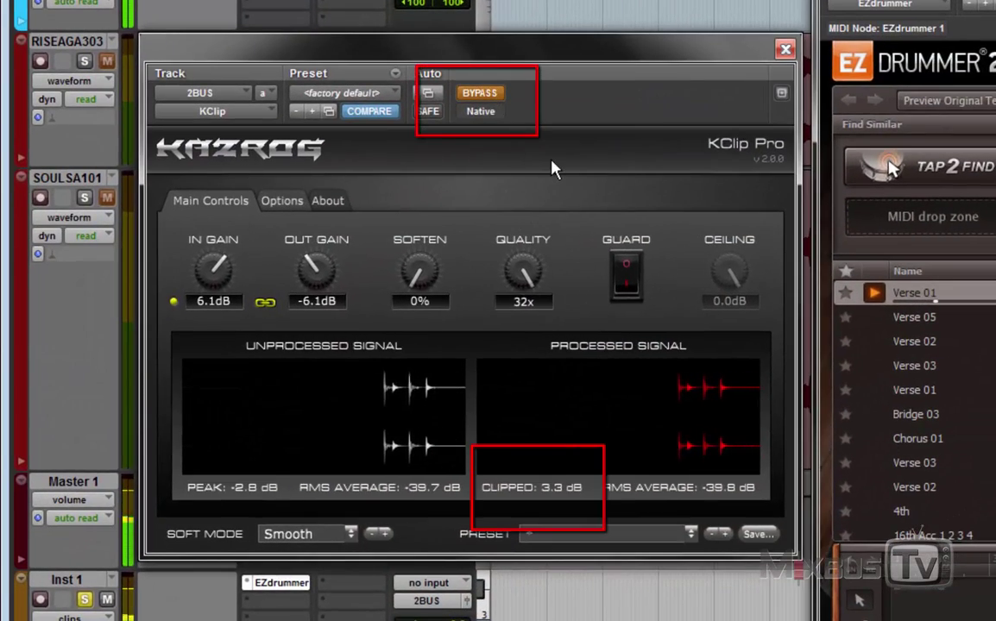
left_click(498, 99)
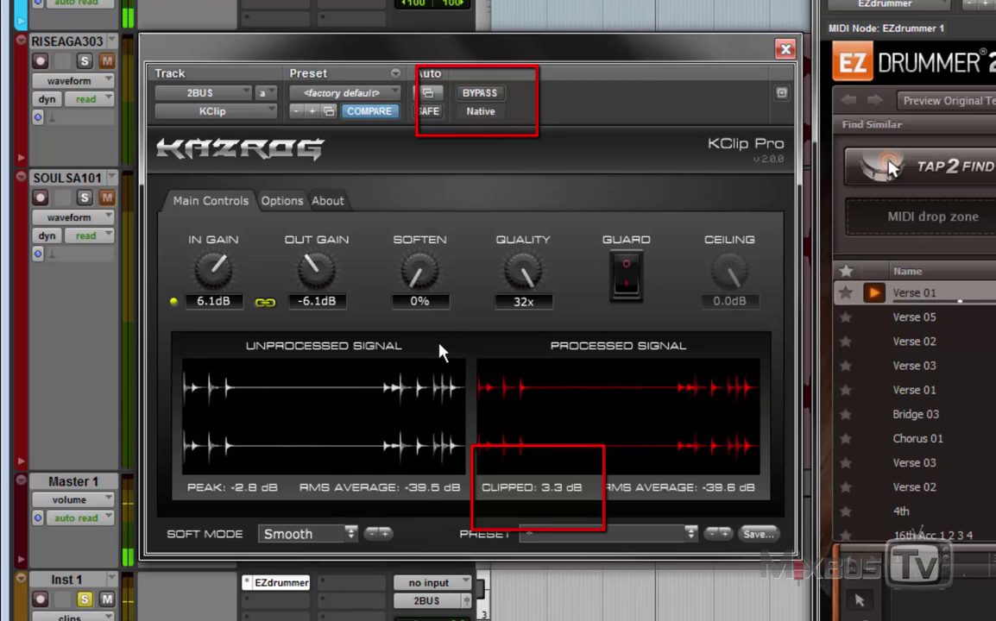
Switch KClip to Crisp mode with the linked input gain at 8.3 dB and compare the drums bypassed and active.
left_click(383, 537)
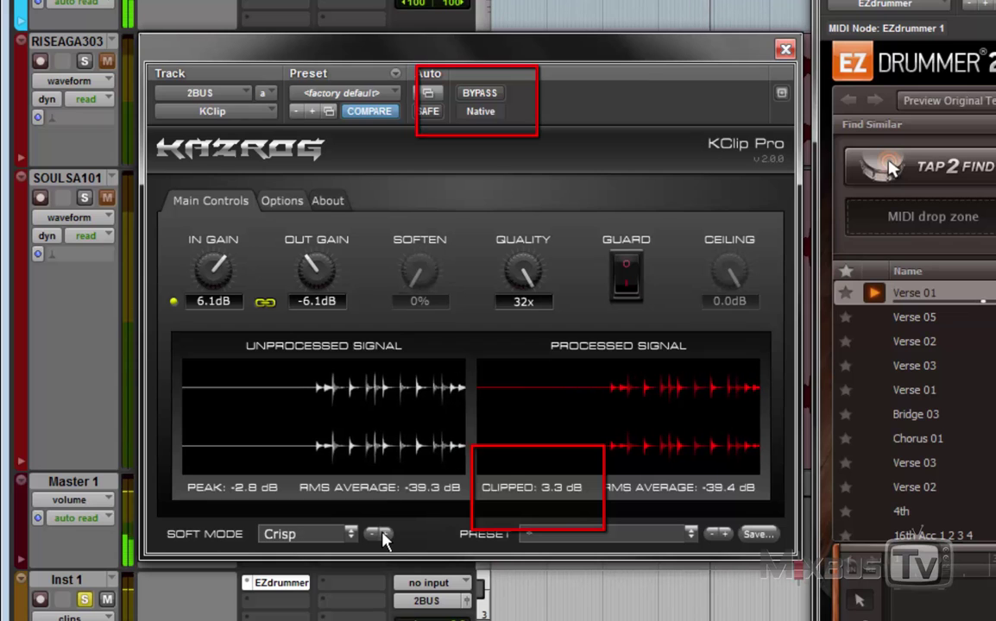
left_click_drag(224, 274, 220, 231)
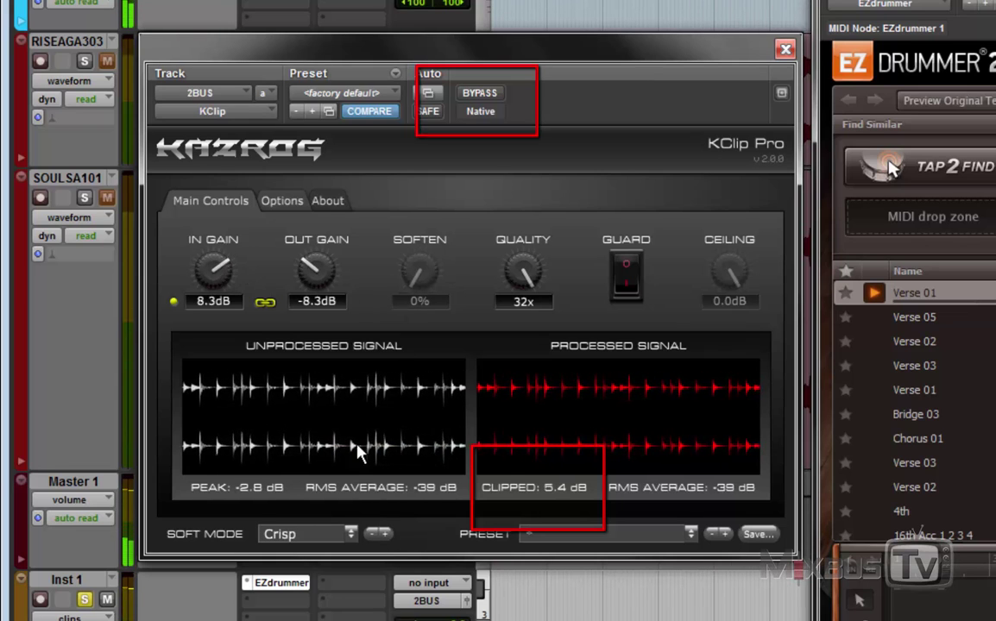
left_click(497, 96)
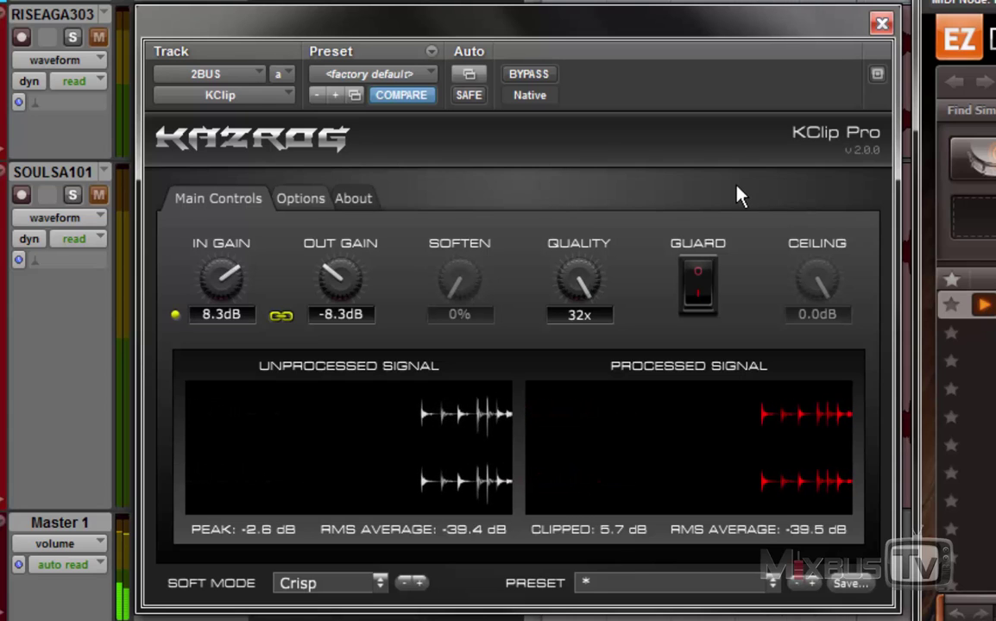
left_click(530, 74)
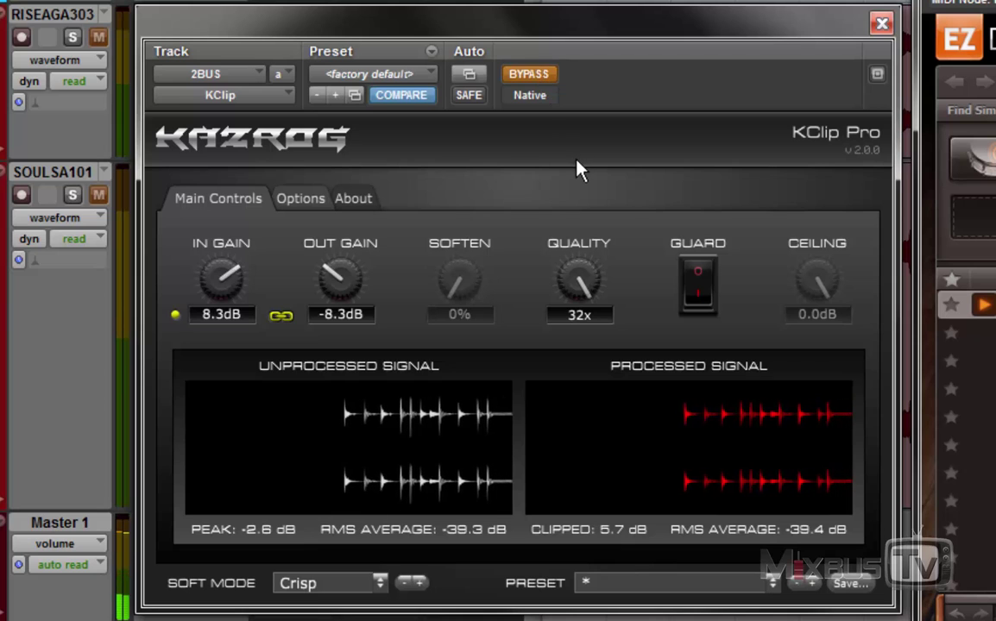
left_click(547, 78)
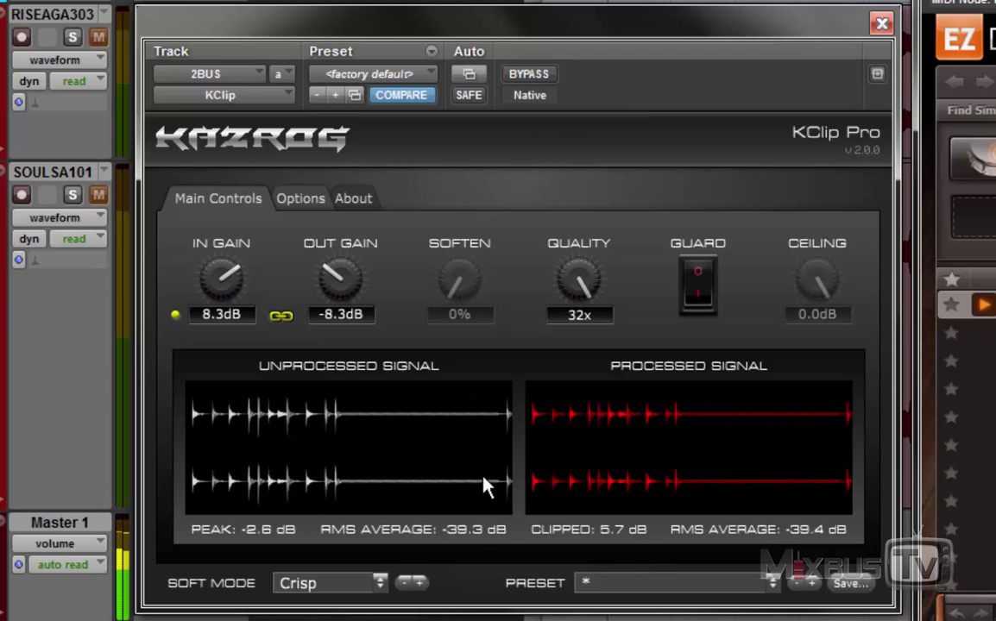
Switch the soft mode to Tube, compare the drums with KClip bypassed and active, and advance to the Tape mode.
left_click(420, 585)
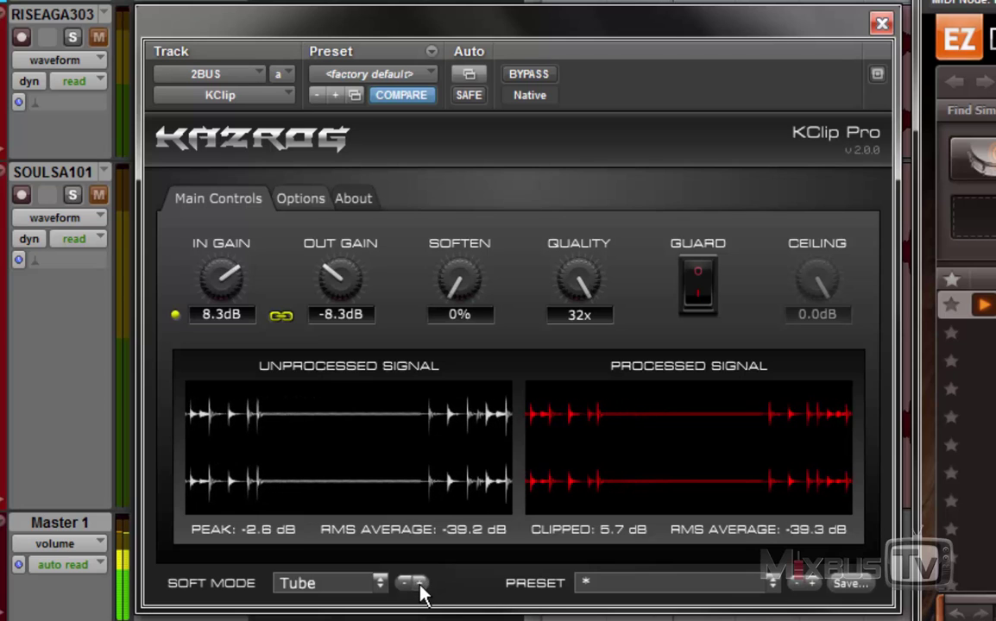
left_click(526, 75)
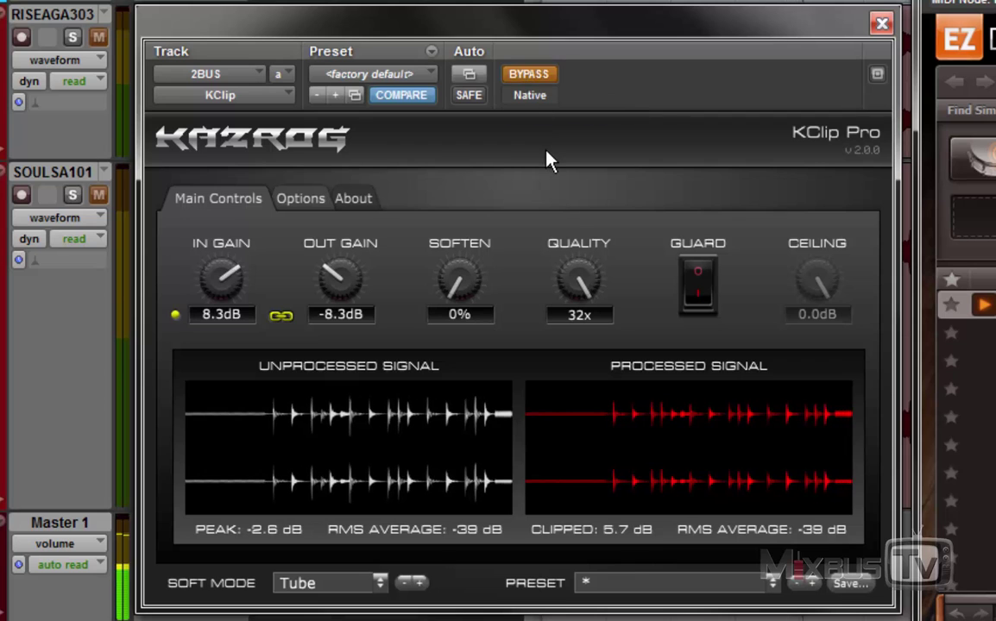
left_click(537, 76)
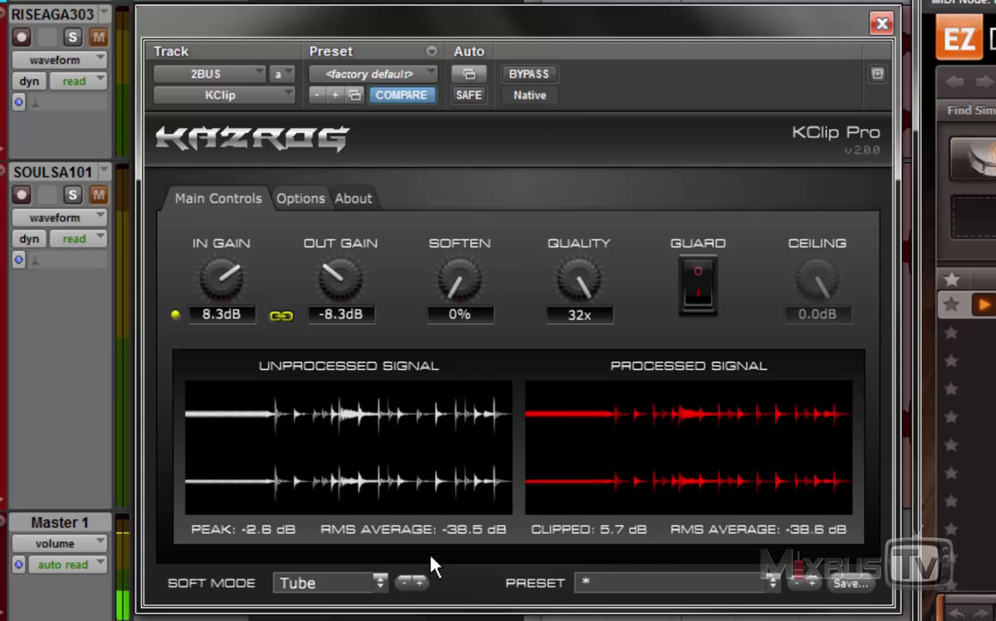
left_click(420, 589)
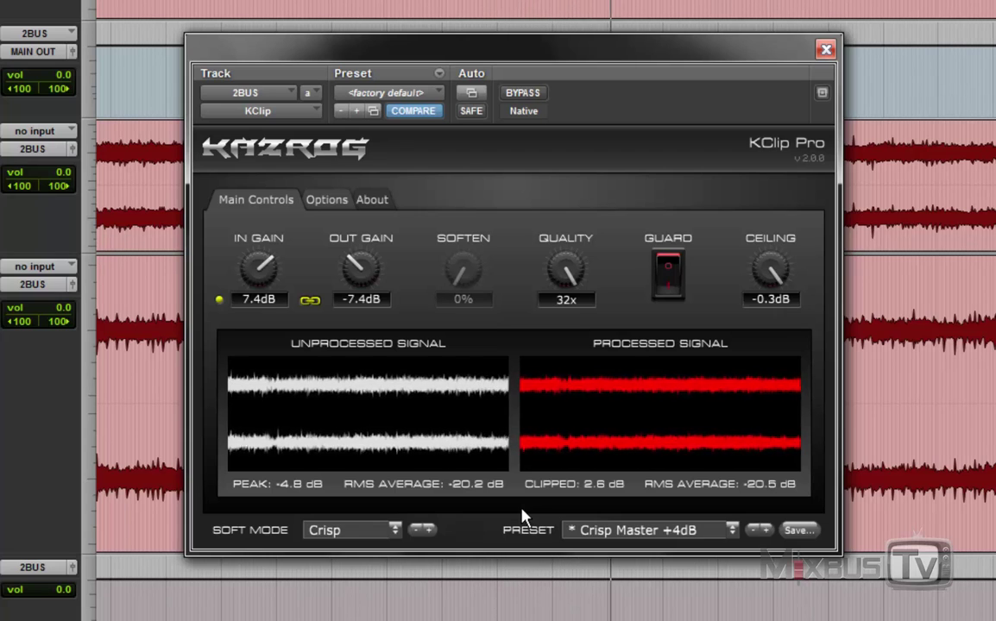
Audition the Tube and Tape soft modes on the mix, return through Crisp to Smooth, and compare KClip bypassed and active.
left_click(432, 533)
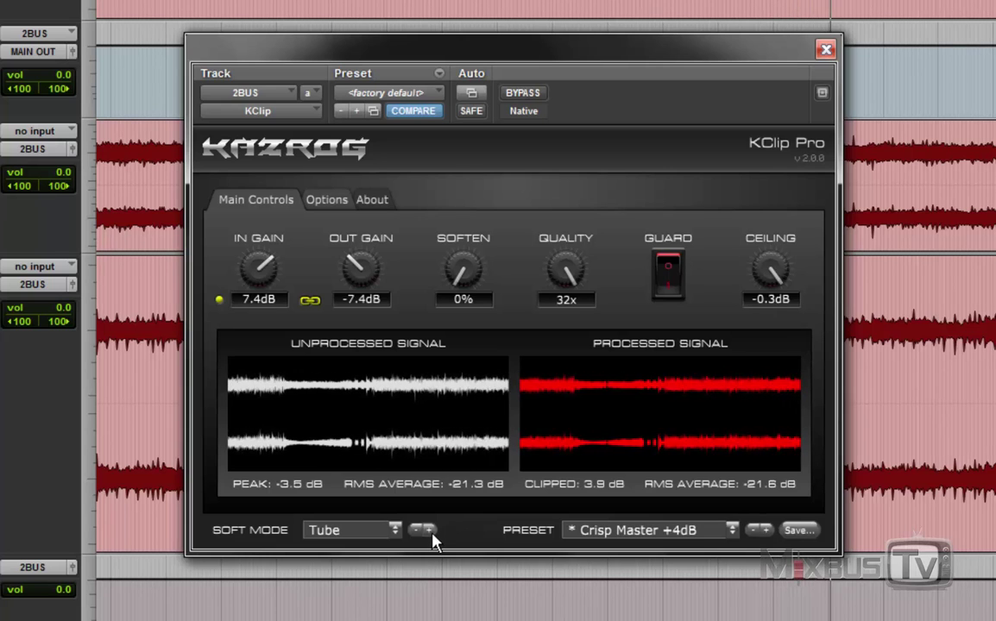
left_click(432, 533)
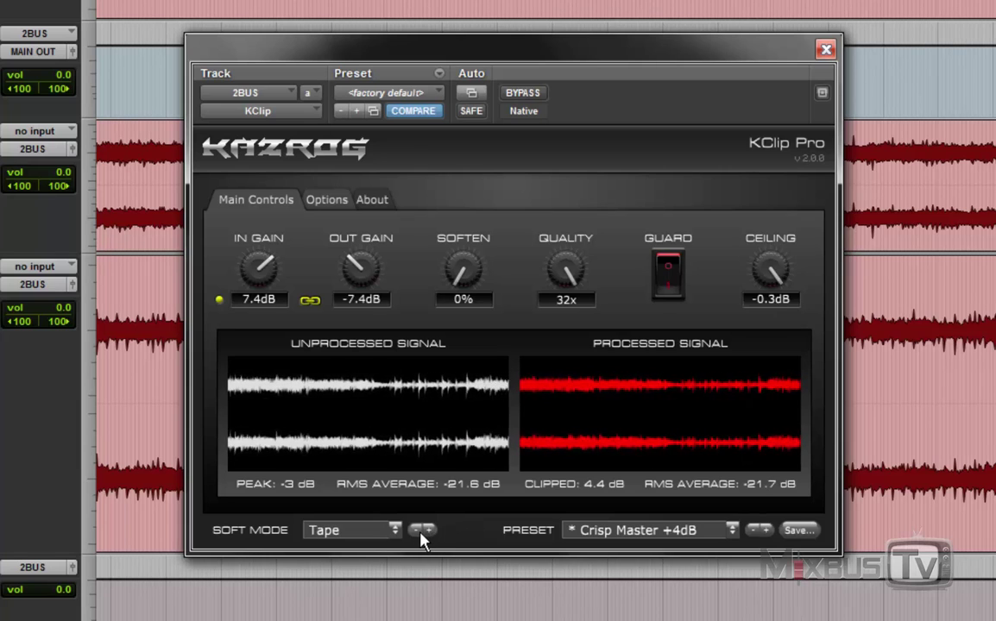
left_click(420, 532)
left_click(420, 532)
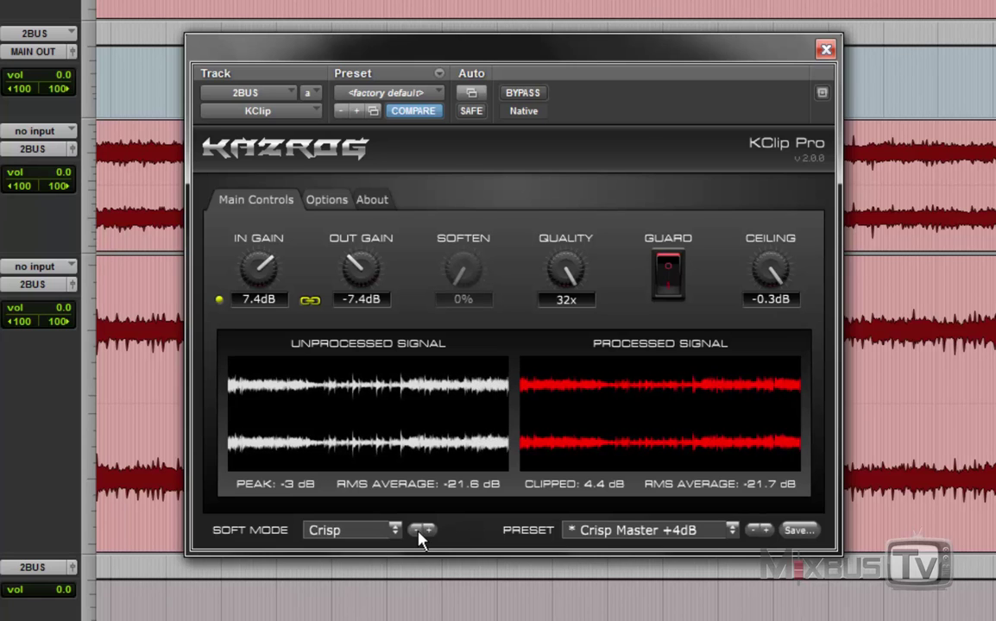
left_click(420, 532)
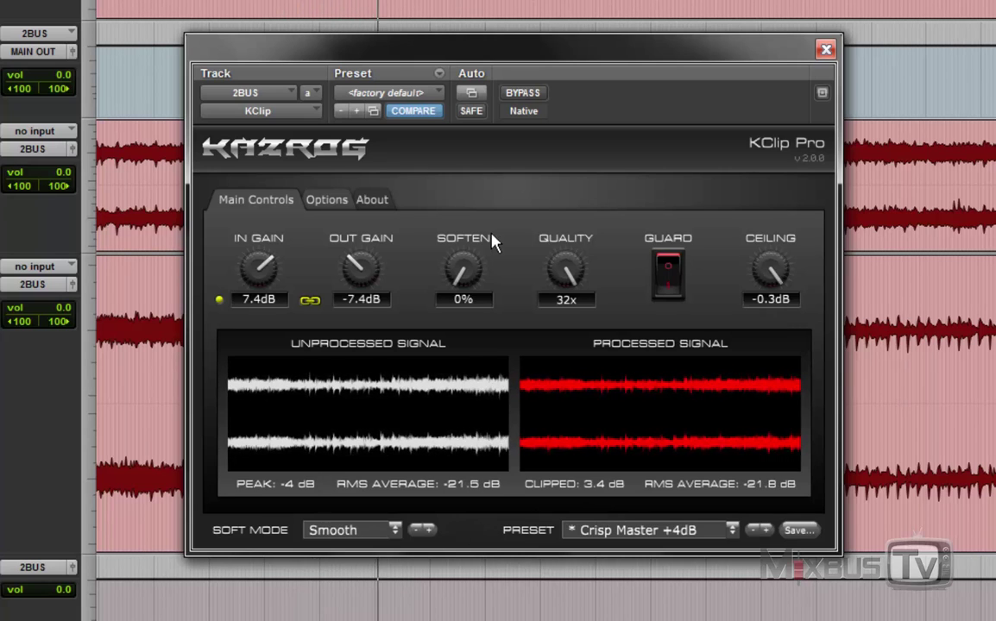
left_click(523, 93)
left_click(523, 93)
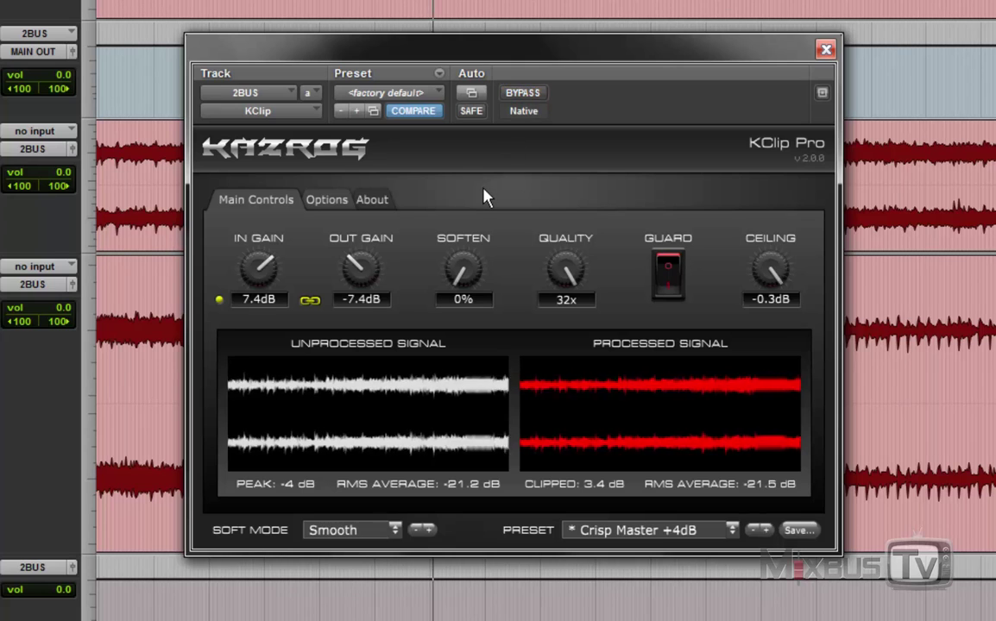
Load the presets Crisp Master +2dB, Crisp Master +4dB, Hard Clipping Master +2dB and Hard Clipping Master +4dB in turn, and list the soft modes.
left_click(659, 532)
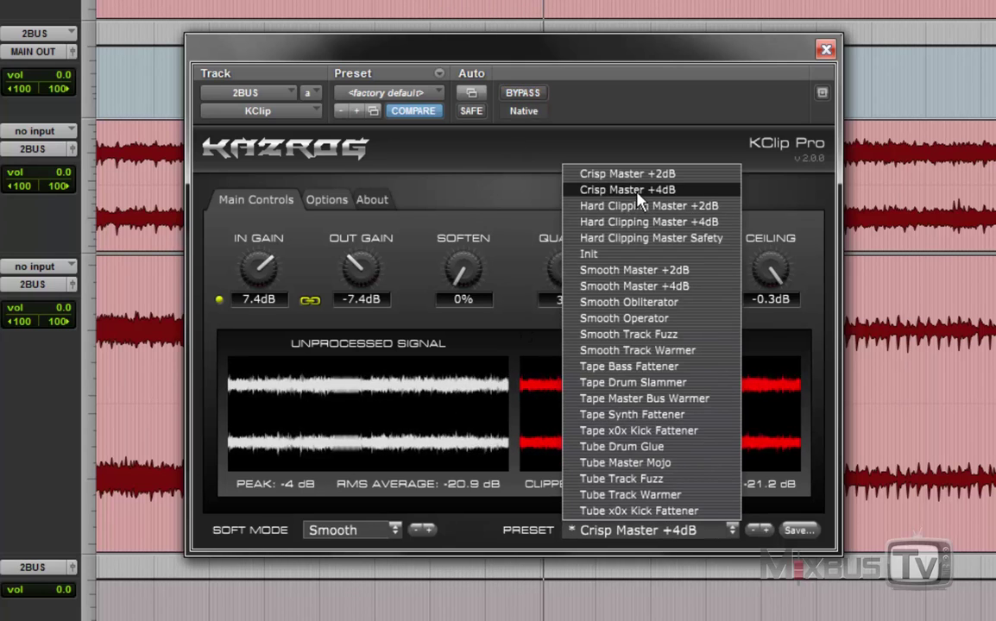
left_click(609, 174)
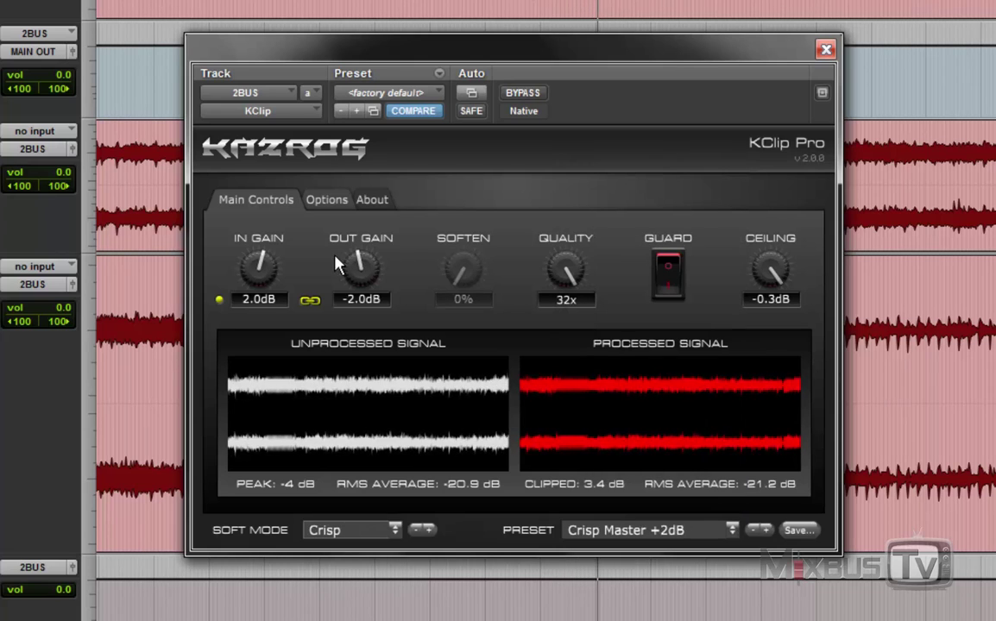
left_click(764, 531)
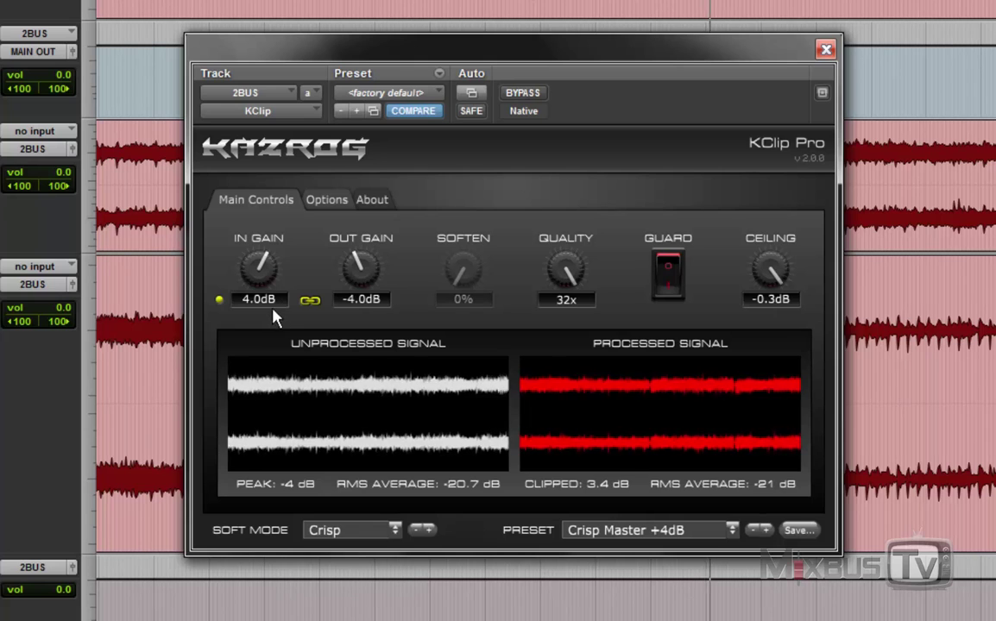
left_click(766, 533)
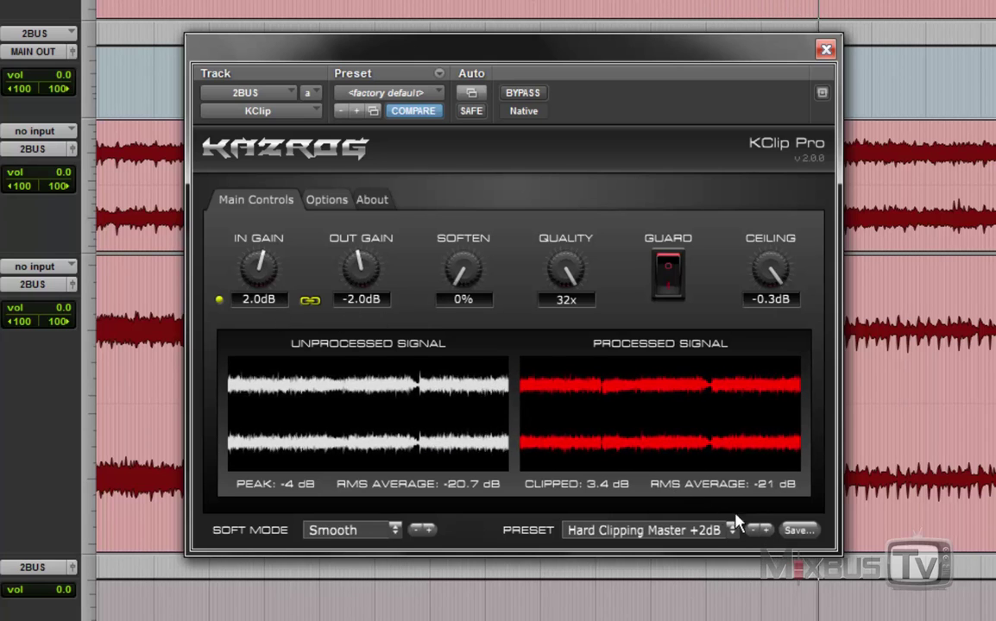
left_click(765, 533)
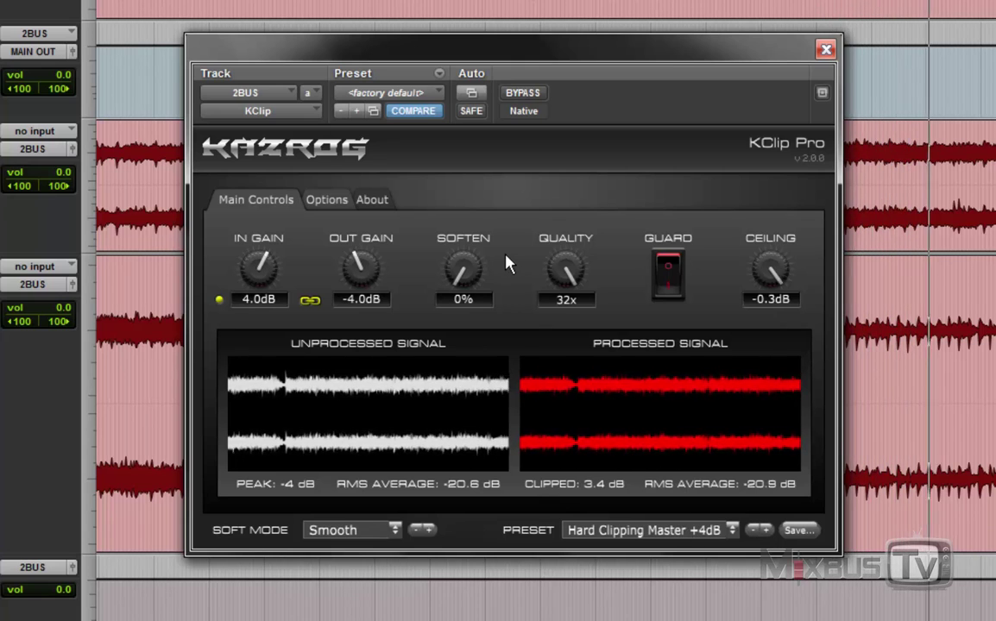
left_click(394, 528)
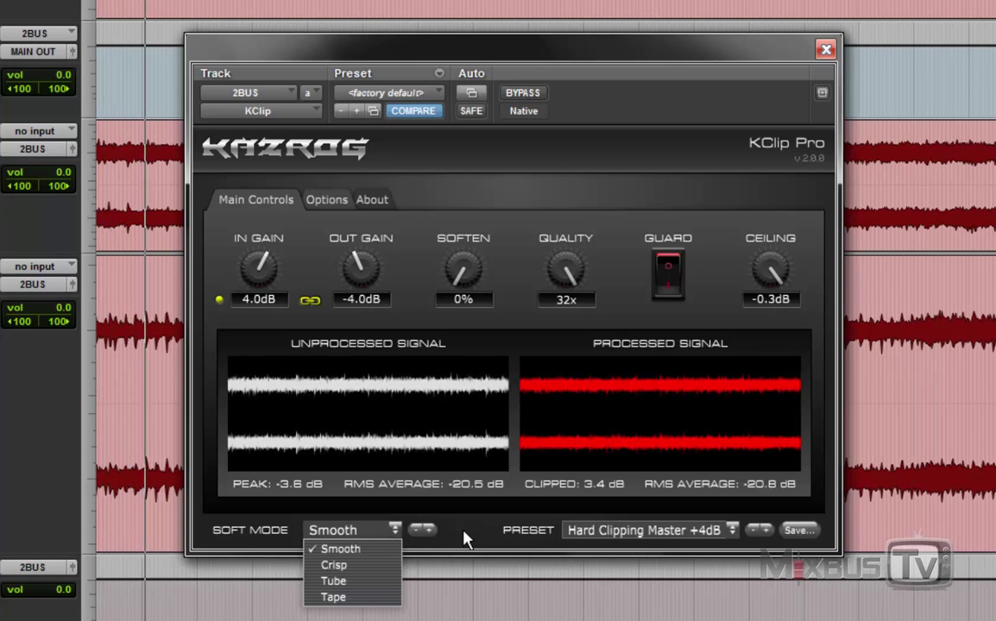
Switch the soft mode through Crisp to Tube, and sweep the Soften amount up to about 91% and back down to 0%.
left_click(356, 566)
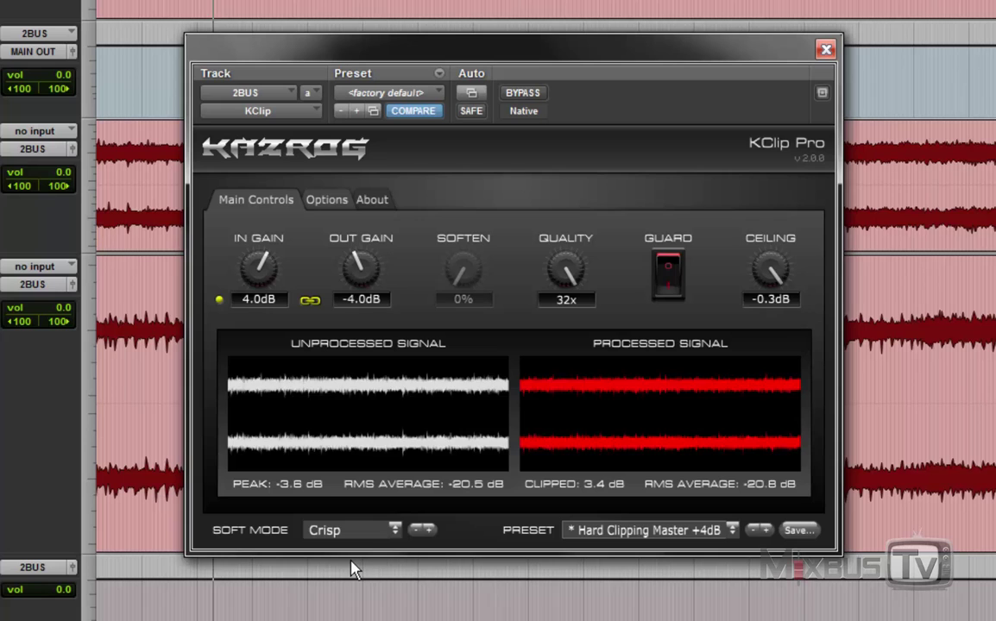
left_click(431, 532)
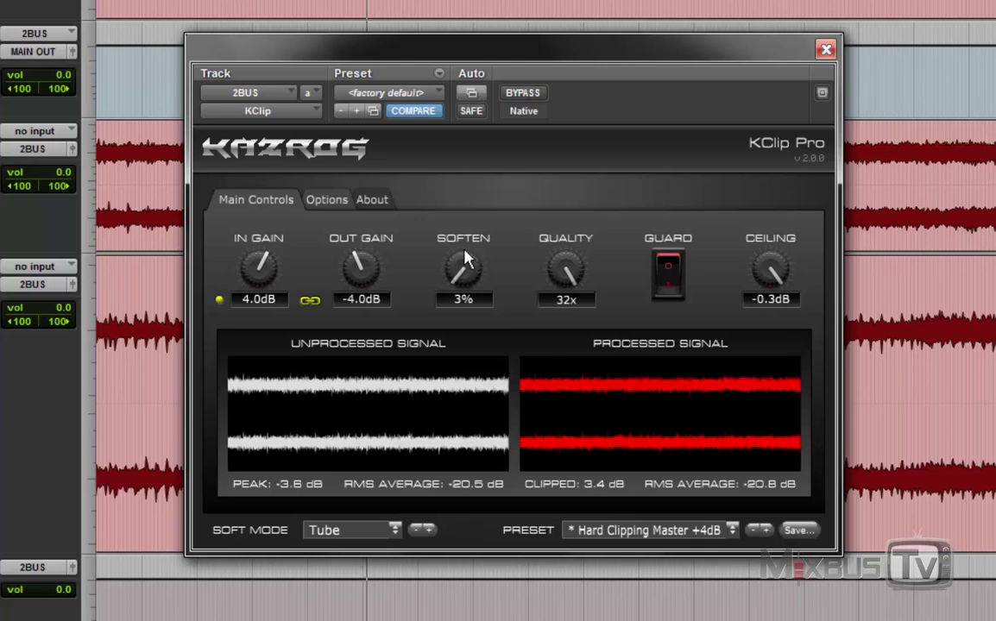
left_click_drag(464, 259, 453, 31)
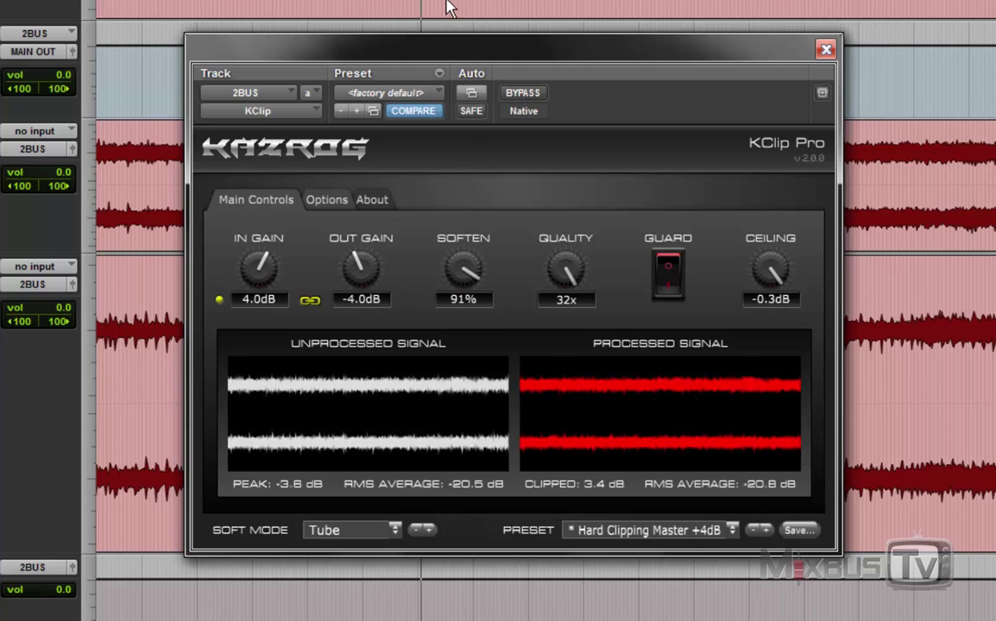
left_click_drag(457, 278, 438, 594)
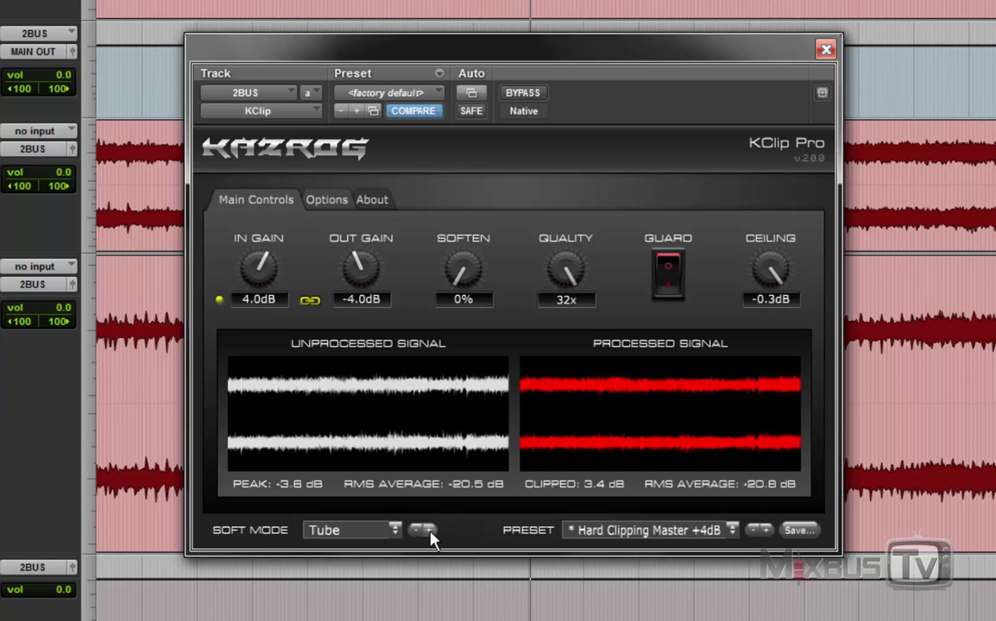
Advance the soft mode to Tape and read the descriptions of the Quality and Ceiling controls.
left_click(430, 532)
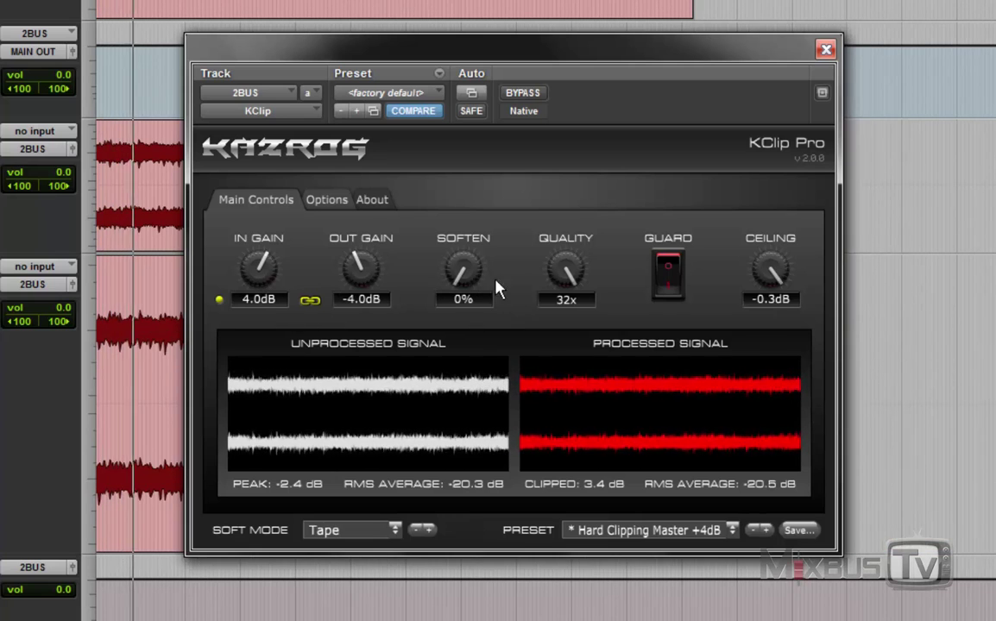
mouse_move(565, 276)
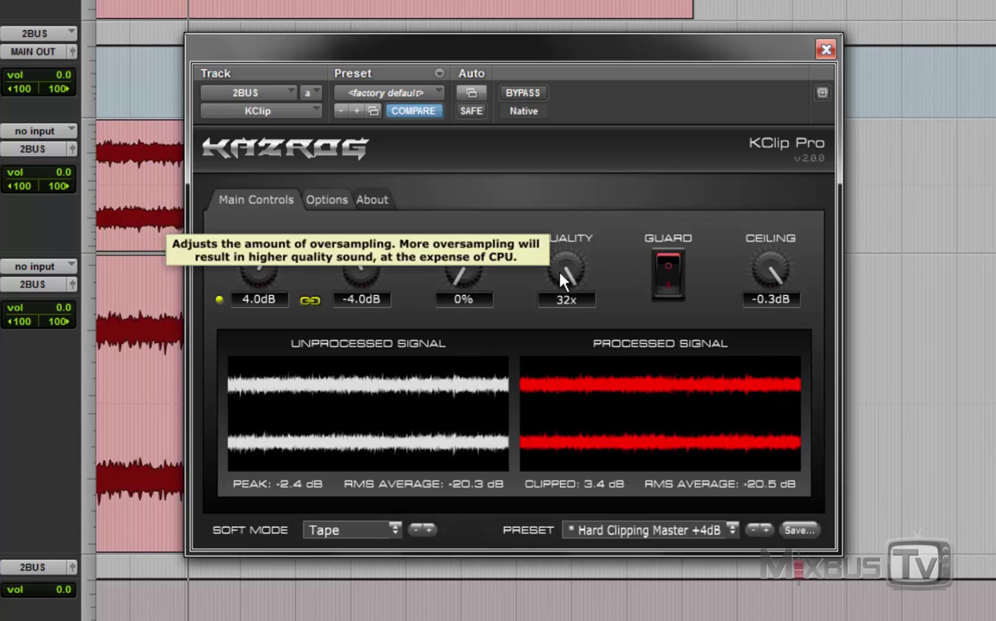
mouse_move(769, 272)
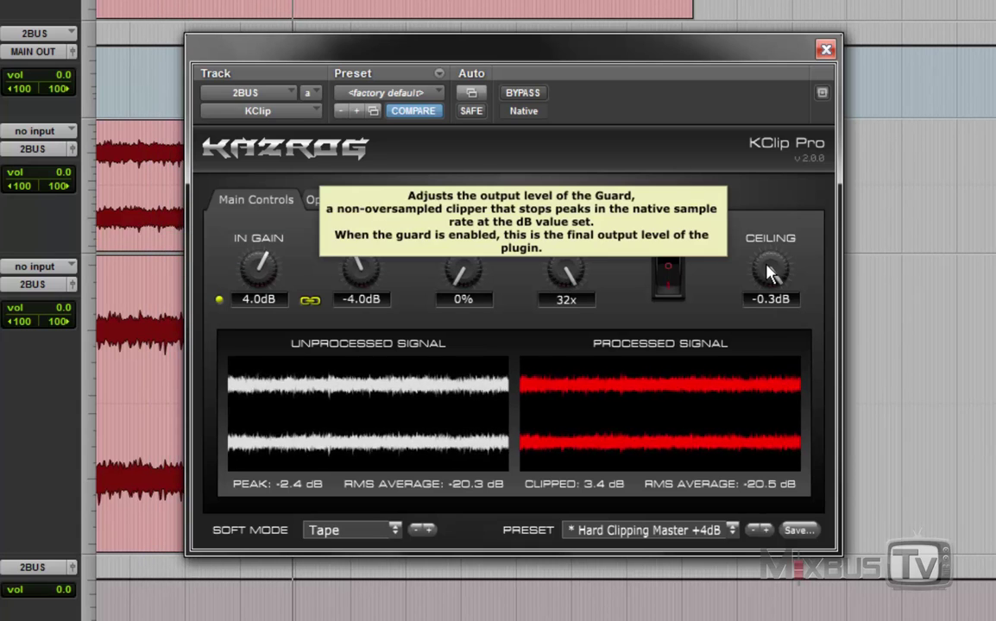